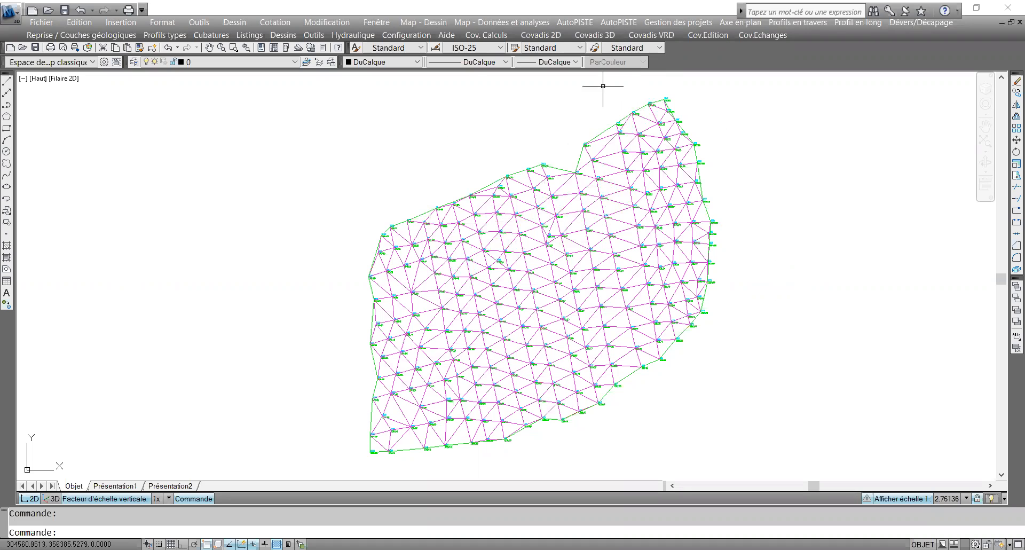
Start automatic contour generation from the terrain model (Automatiques / MNT), reusing the previously calculated face list
click(604, 36)
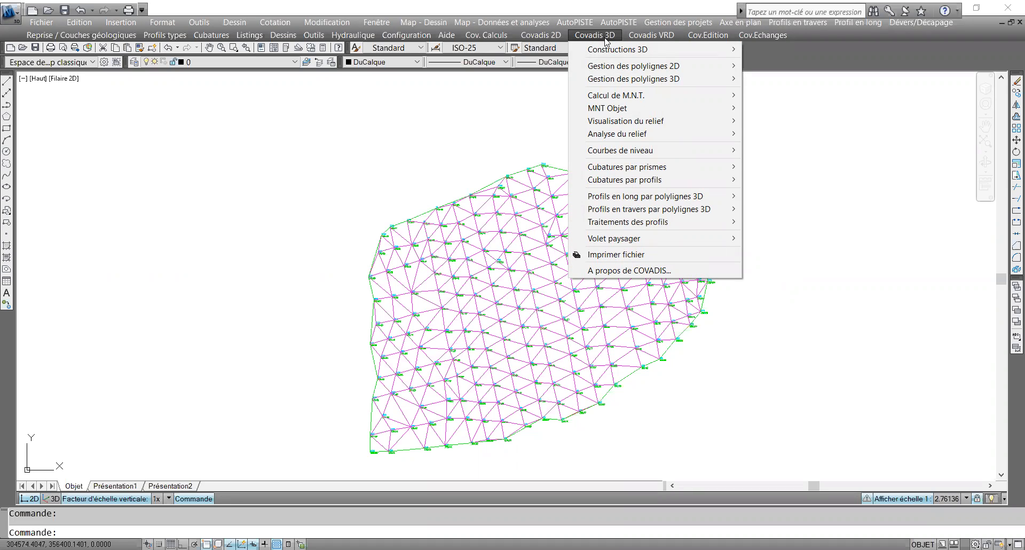
mouse_move(672, 150)
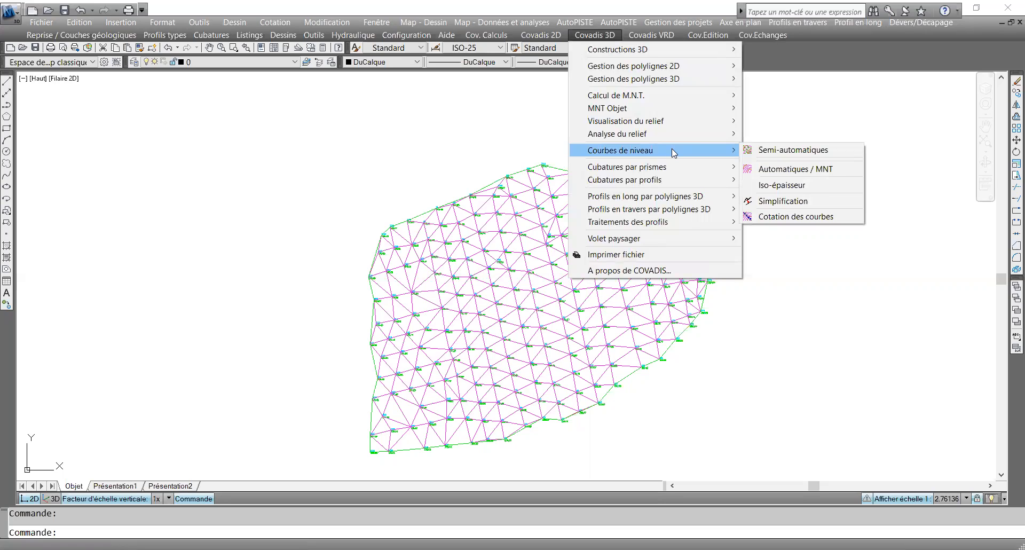
click(806, 170)
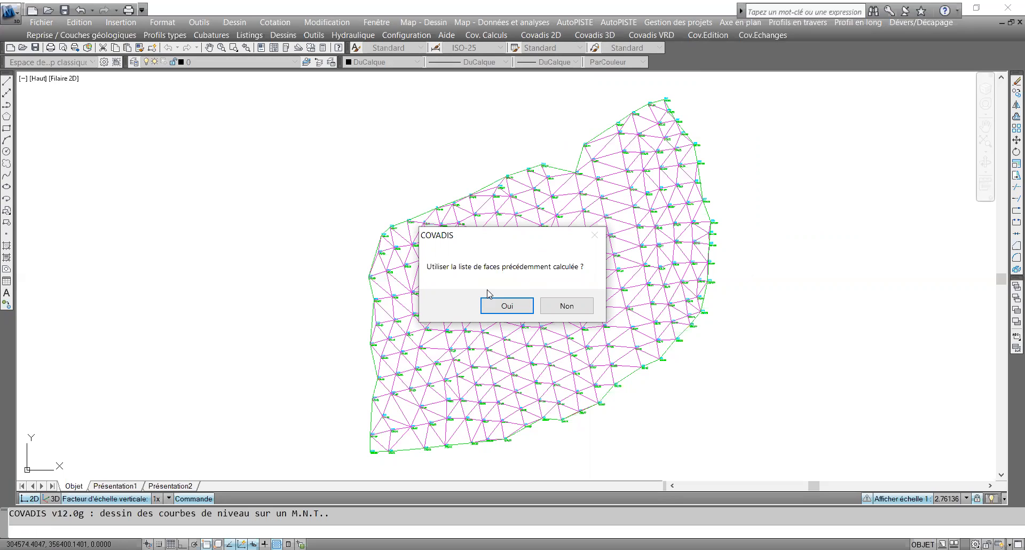
click(519, 312)
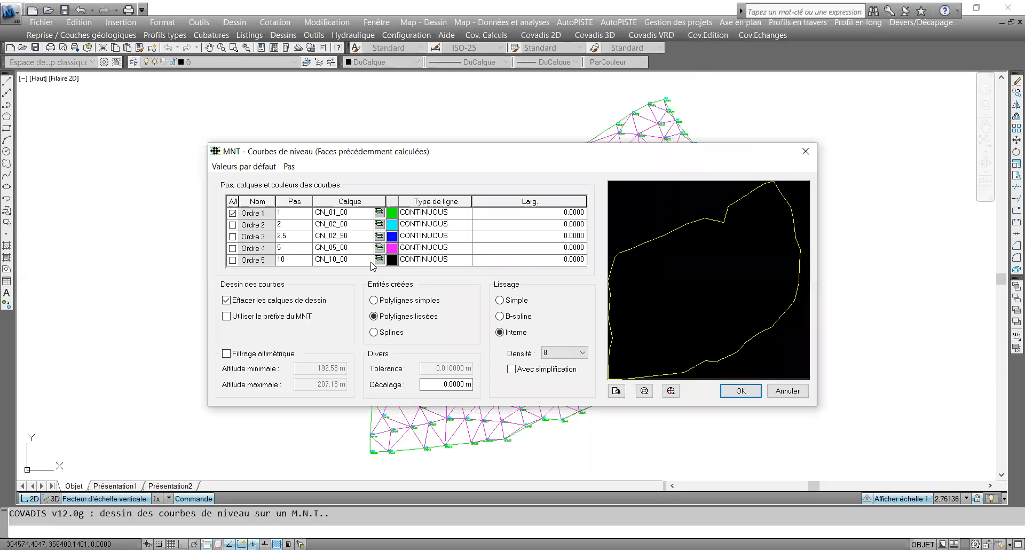
drag(459, 161, 478, 120)
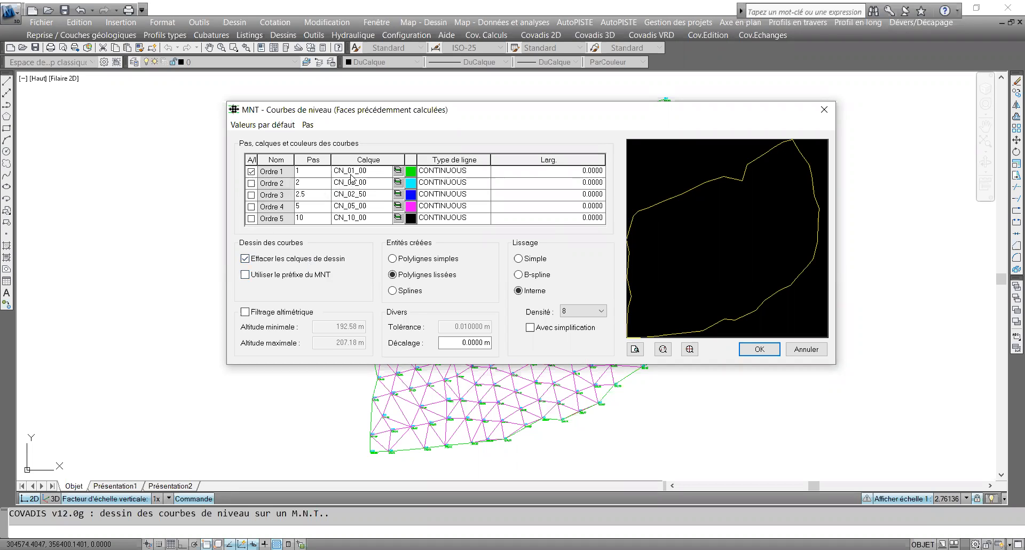
Configure the Ordre 1 contours with an interval of 0.2, red colour 12 and a line width of 0.1
click(303, 172)
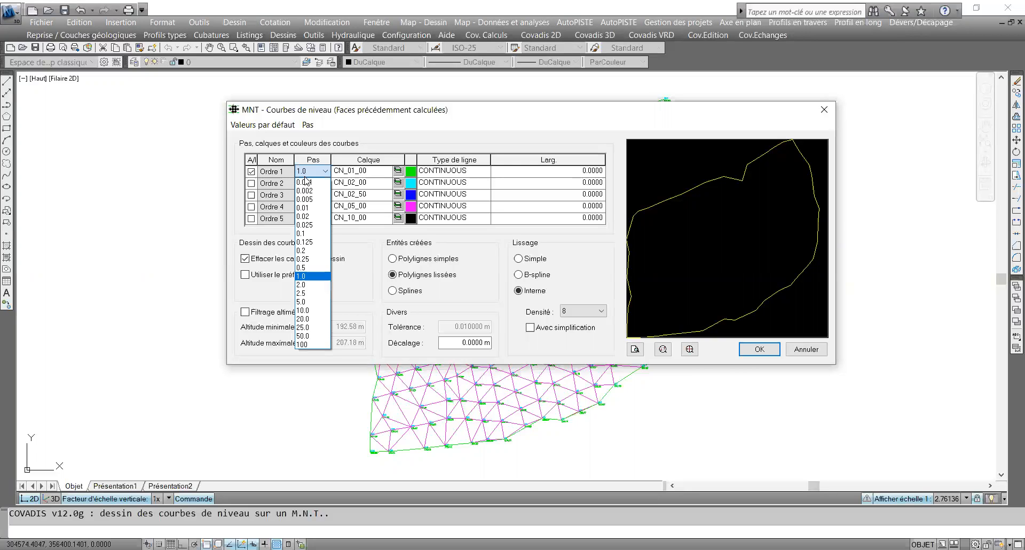
click(309, 250)
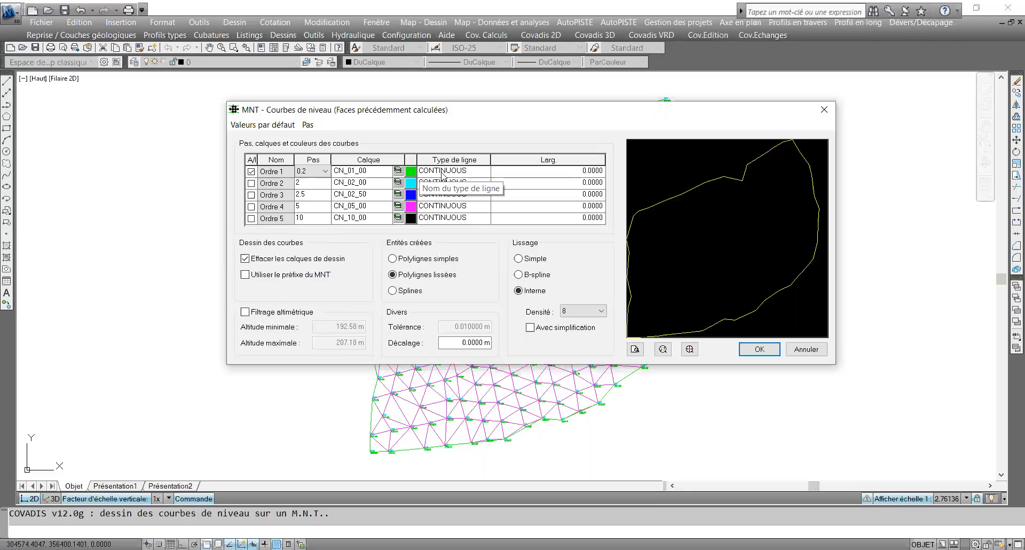
click(412, 173)
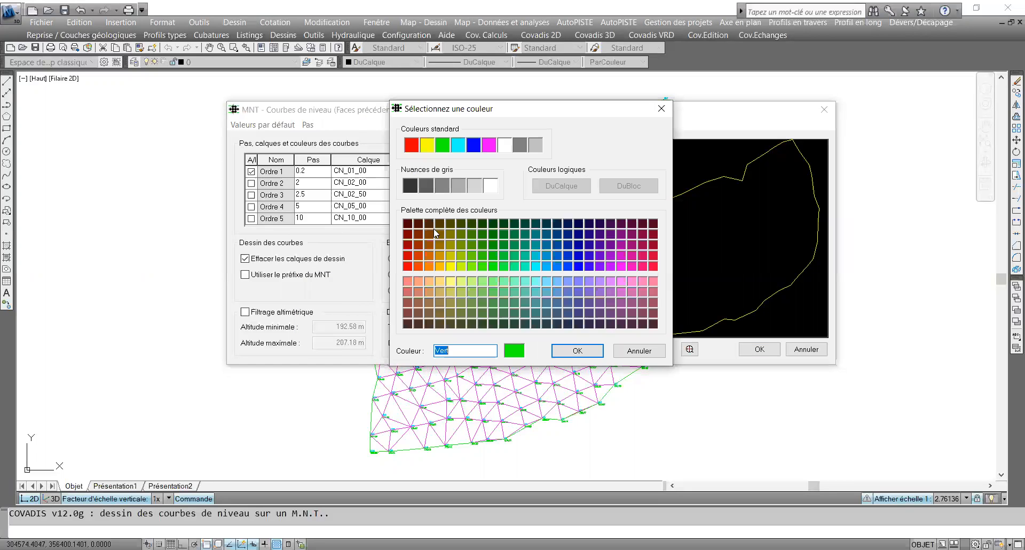
click(411, 258)
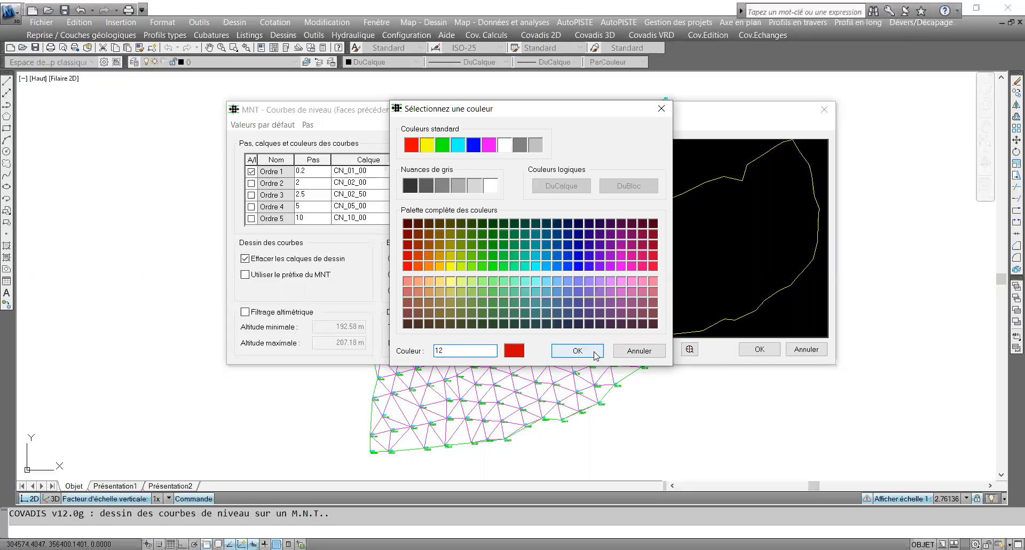
click(578, 350)
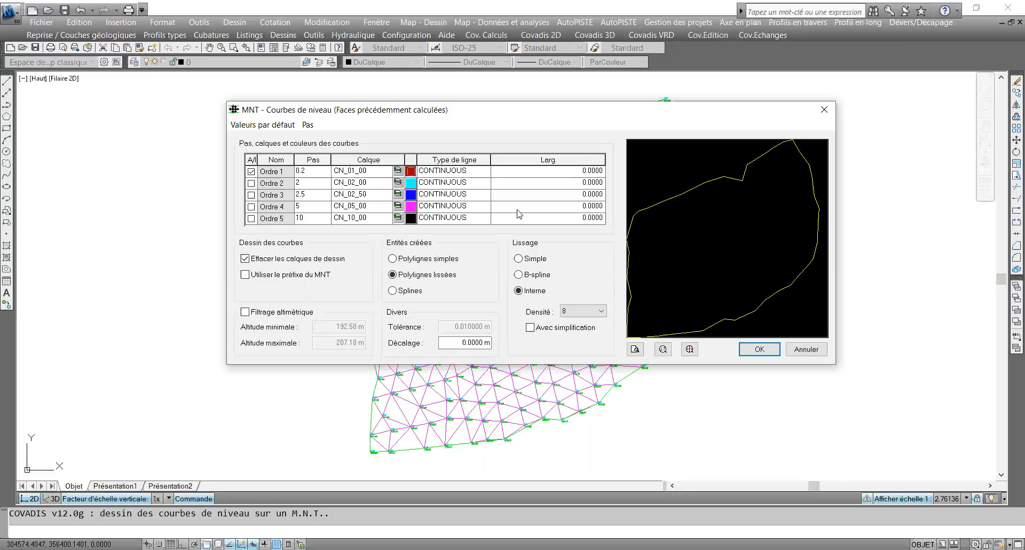
click(589, 171)
text(1)
Enable the Ordre 2 contours with an interval of 1.0, red colour 12 and a line width of 0.3
click(251, 184)
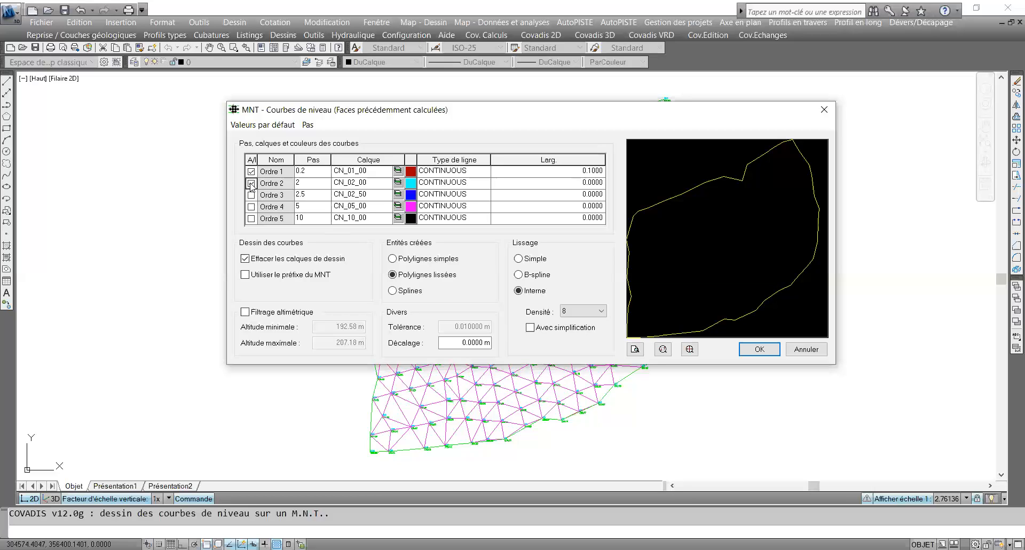
click(313, 183)
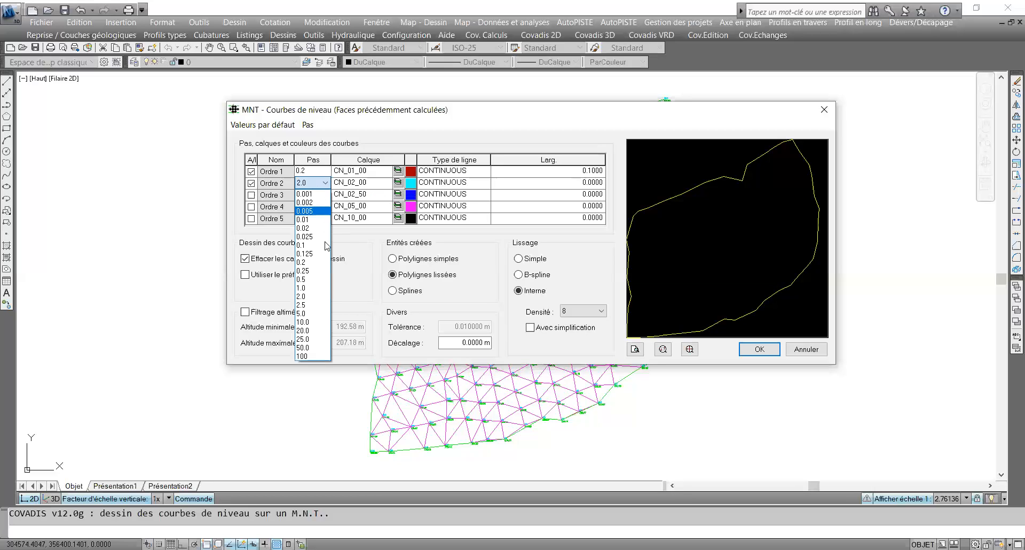
click(319, 288)
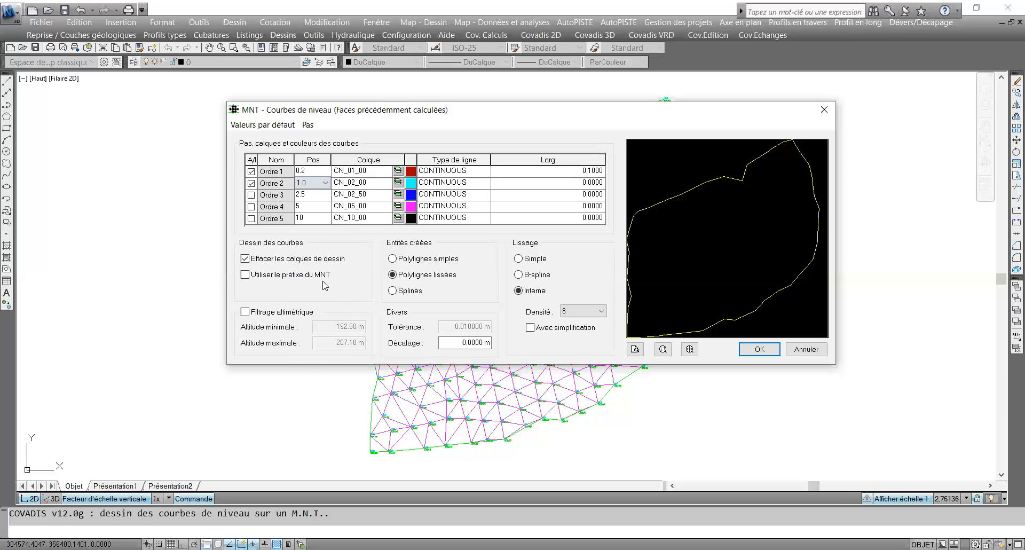
click(412, 188)
click(411, 187)
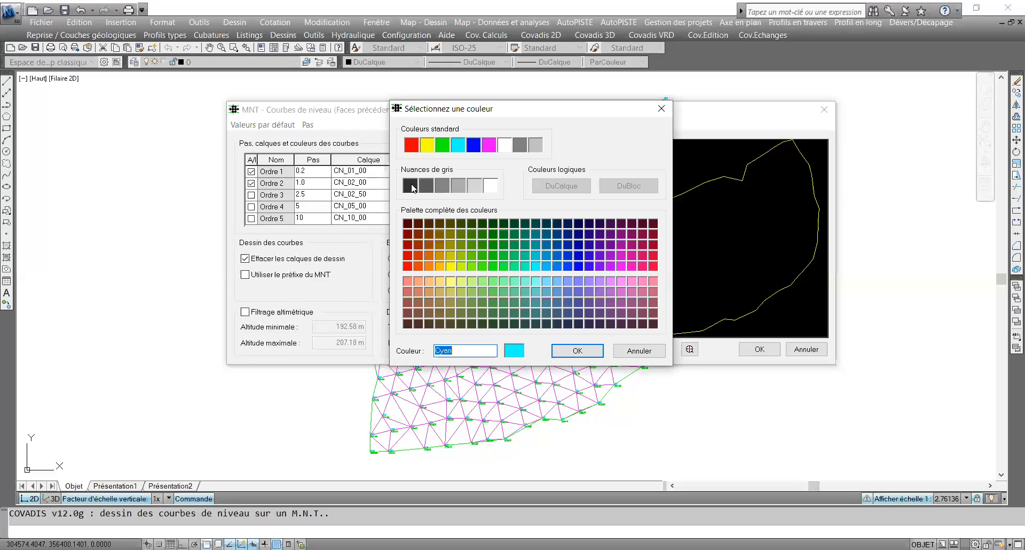
click(411, 264)
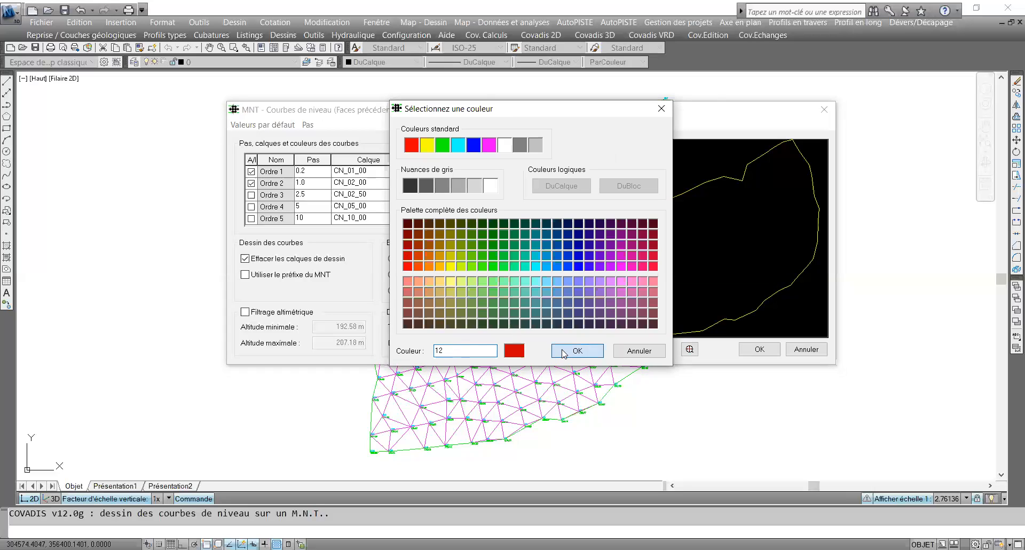
click(563, 352)
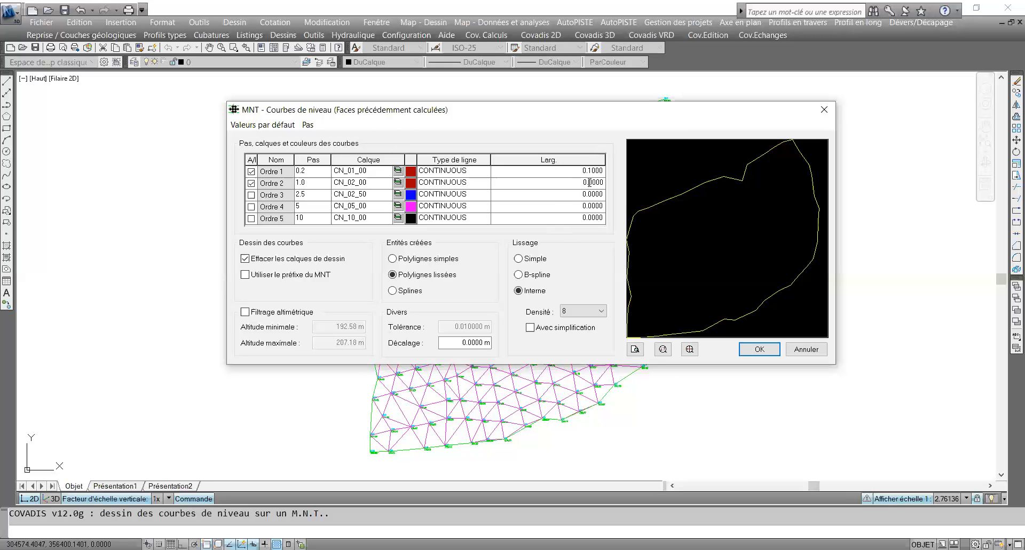
text(3)
click(245, 314)
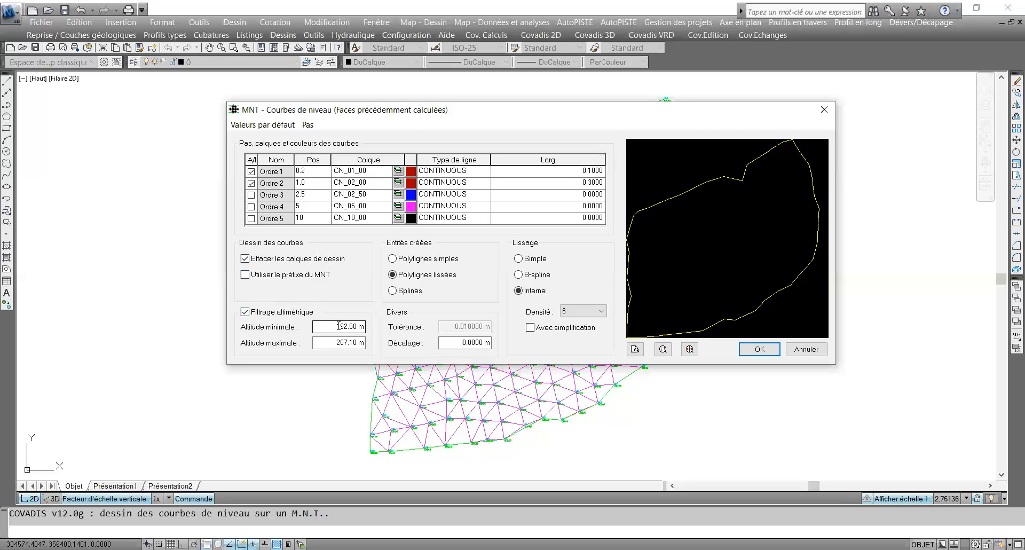
click(245, 312)
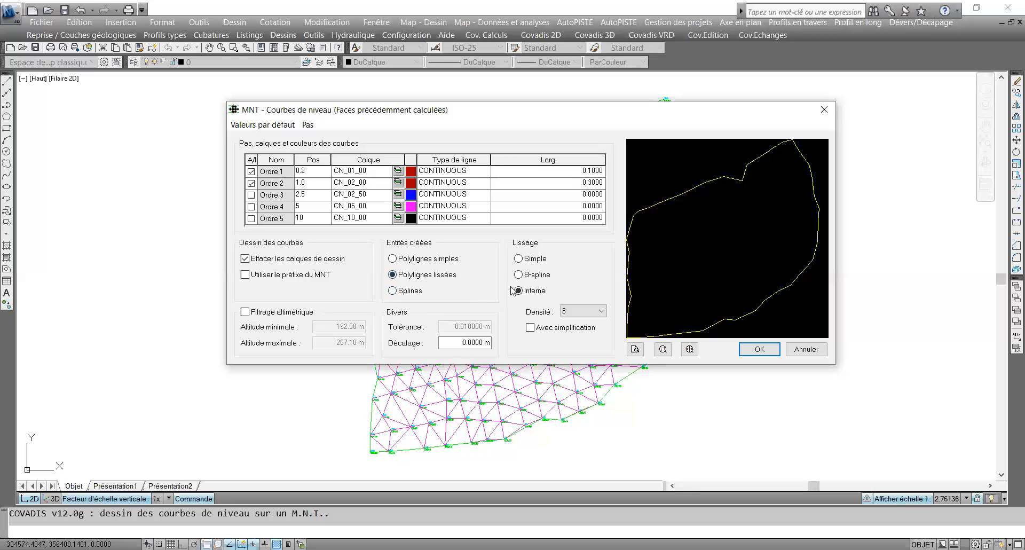
click(601, 311)
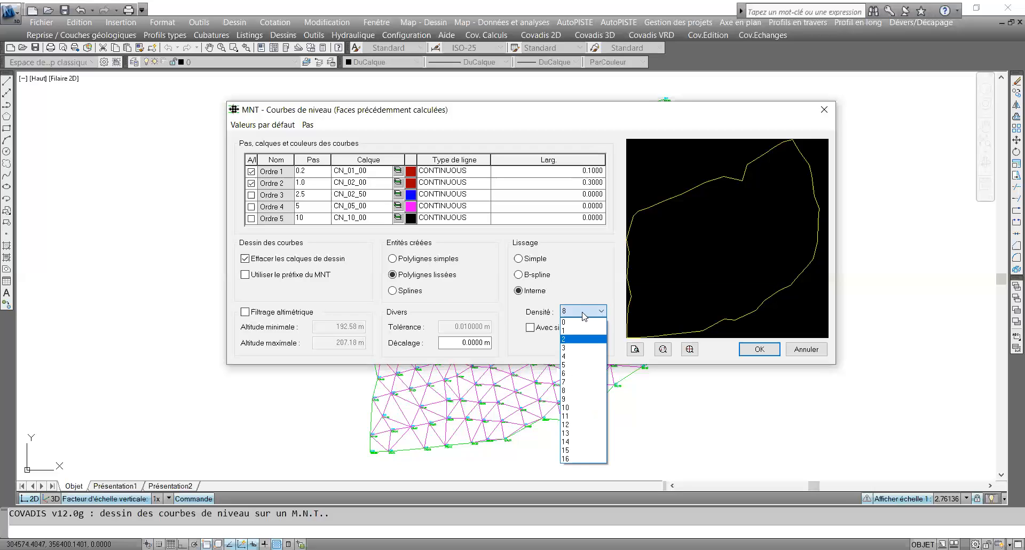
click(465, 307)
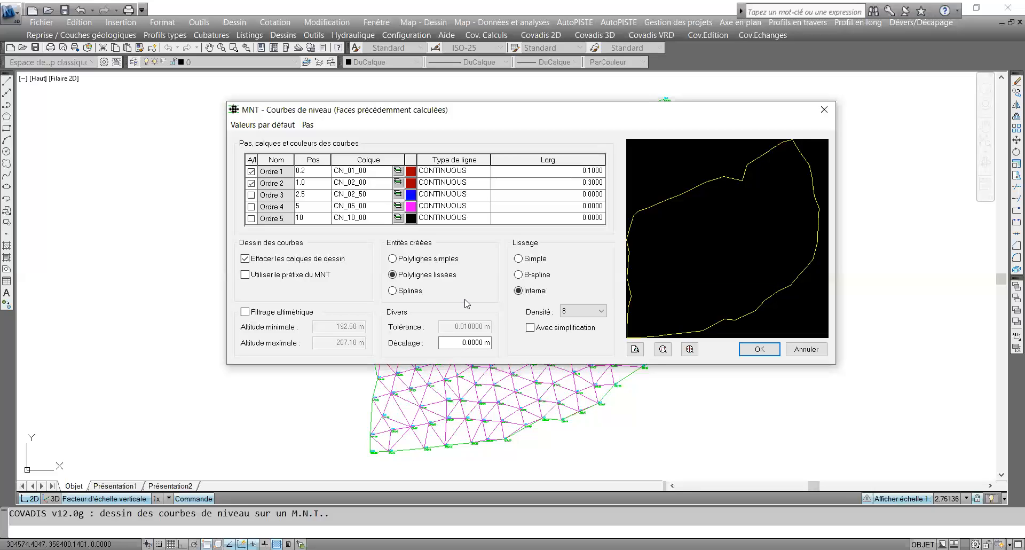
click(471, 345)
Preview the contour lines with the current settings and generate them in the drawing
click(634, 355)
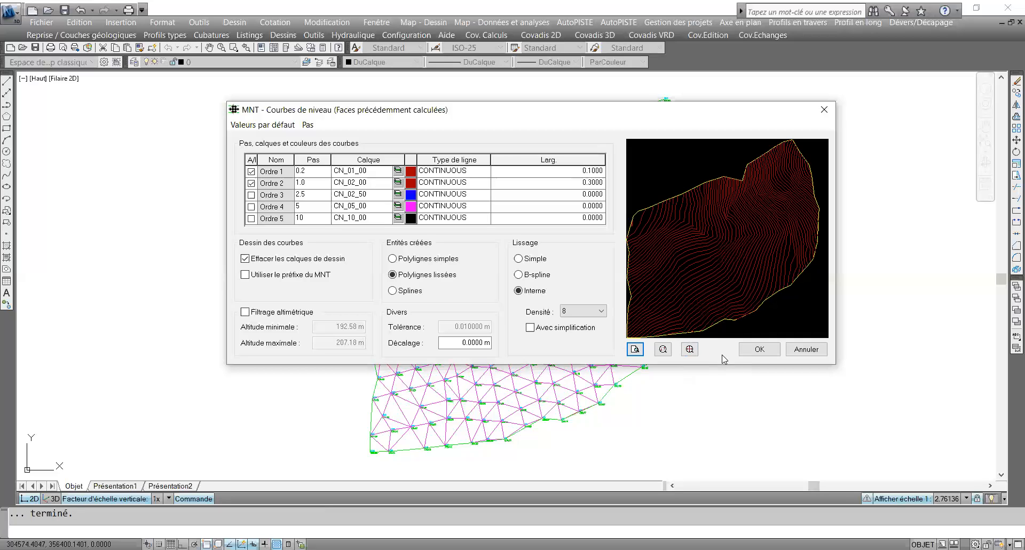
click(758, 350)
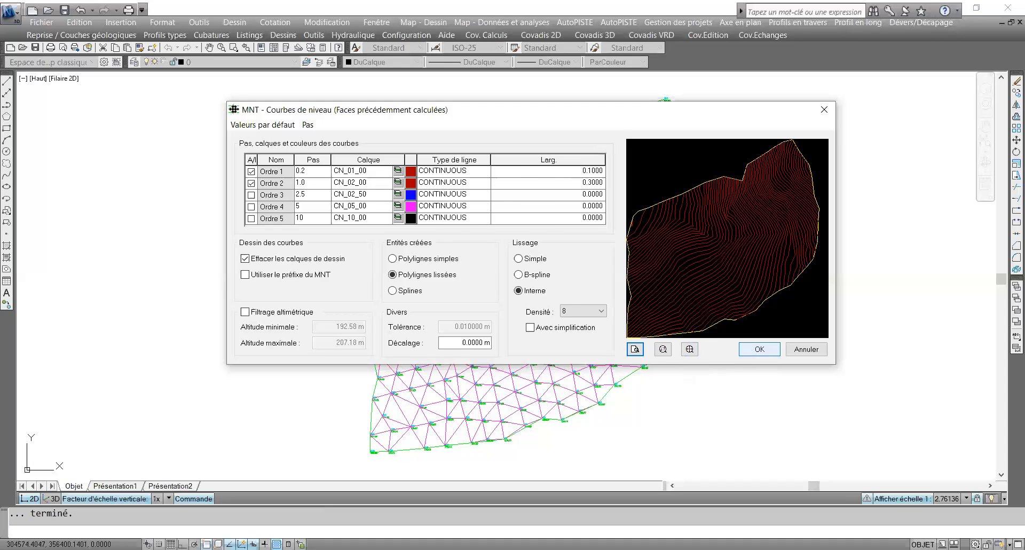
scroll(494, 255, up, 8)
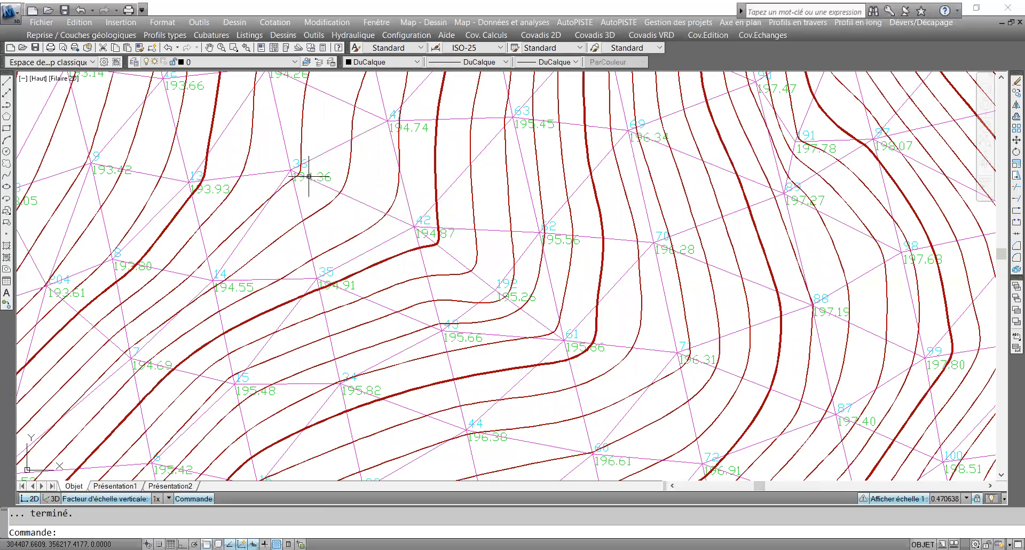
scroll(191, 136, up, 2)
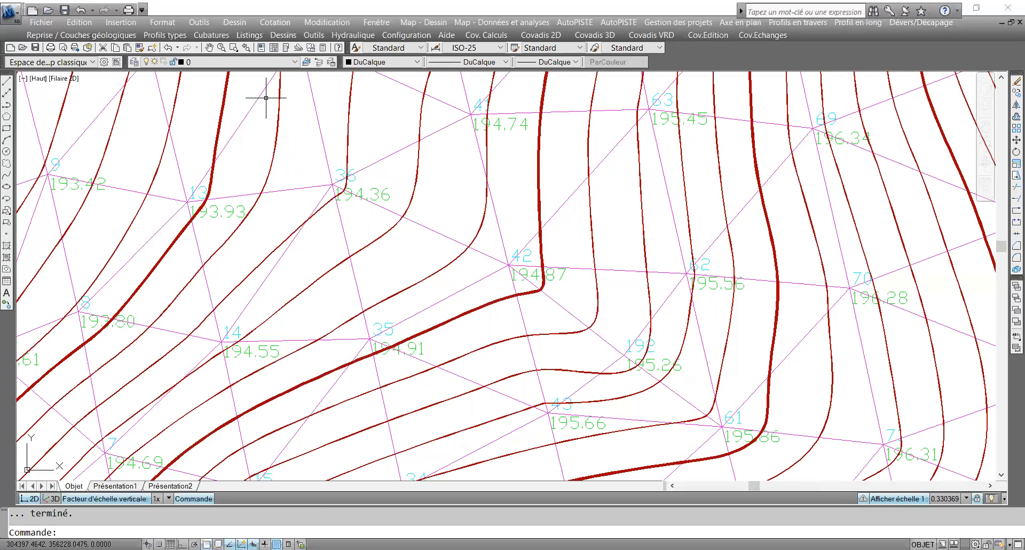
Turn off the TN_MNT2, TN_PERIMETRE and TN_SOCLE layers to hide the triangulation and perimeter around the contours
click(296, 63)
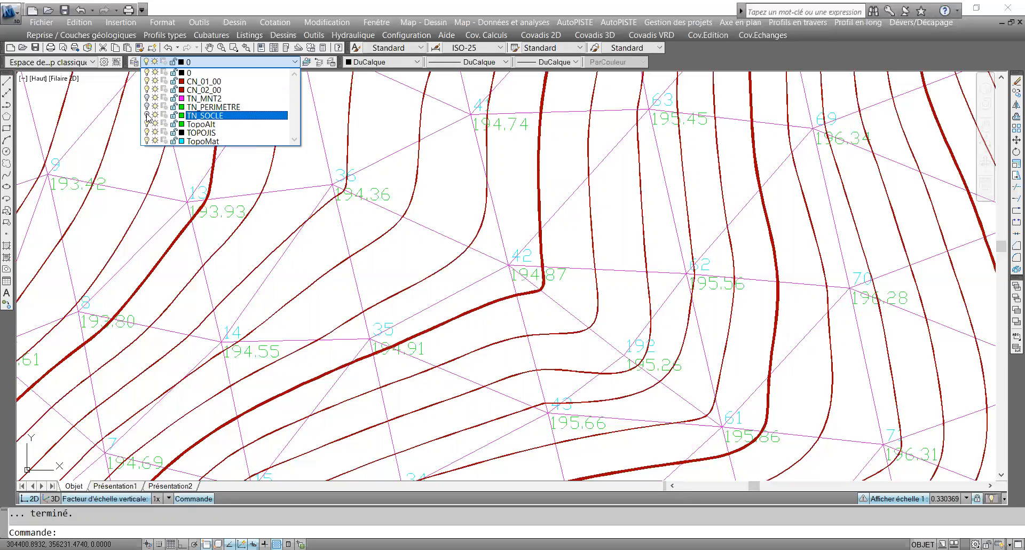
click(424, 220)
scroll(431, 216, down, 8)
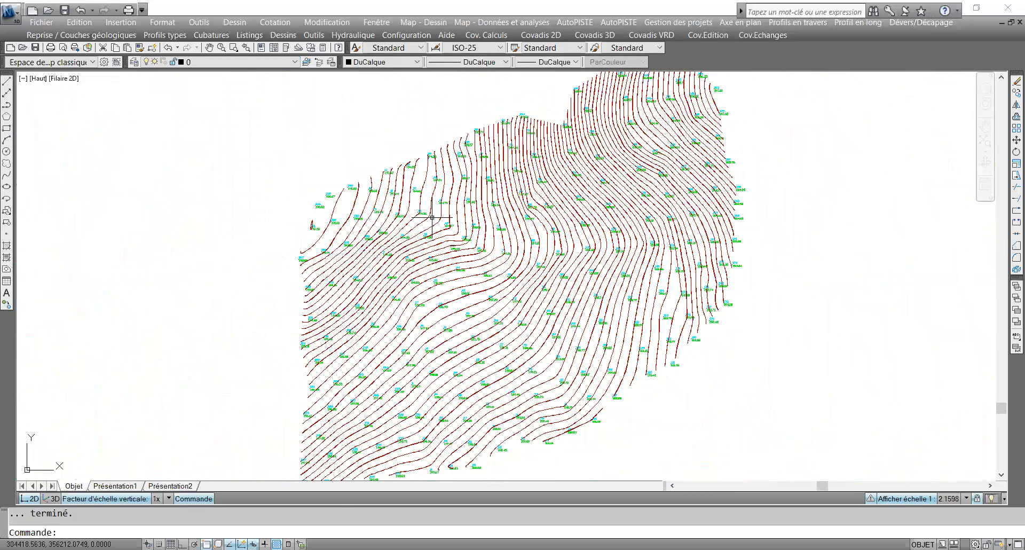
scroll(432, 217, up, 5)
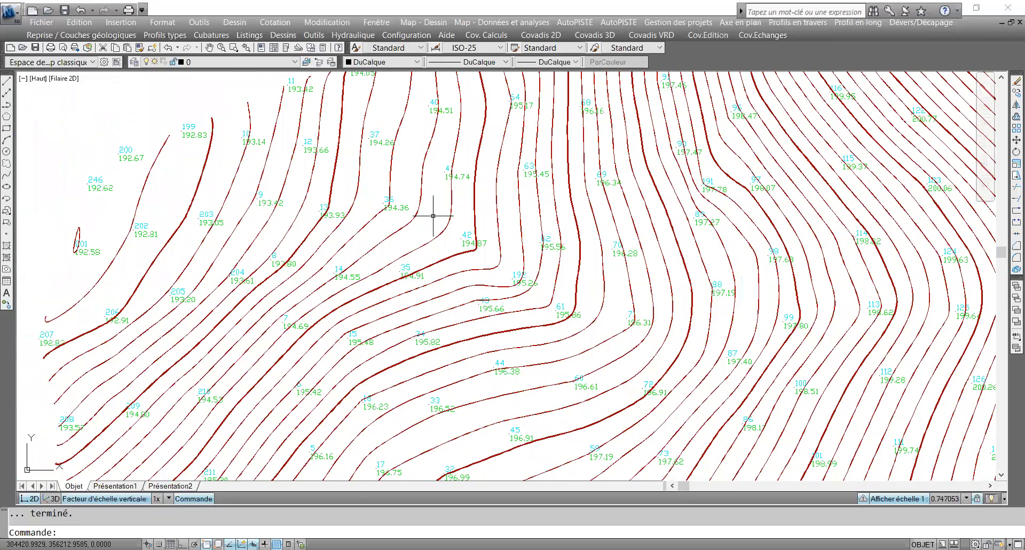
scroll(433, 216, down, 3)
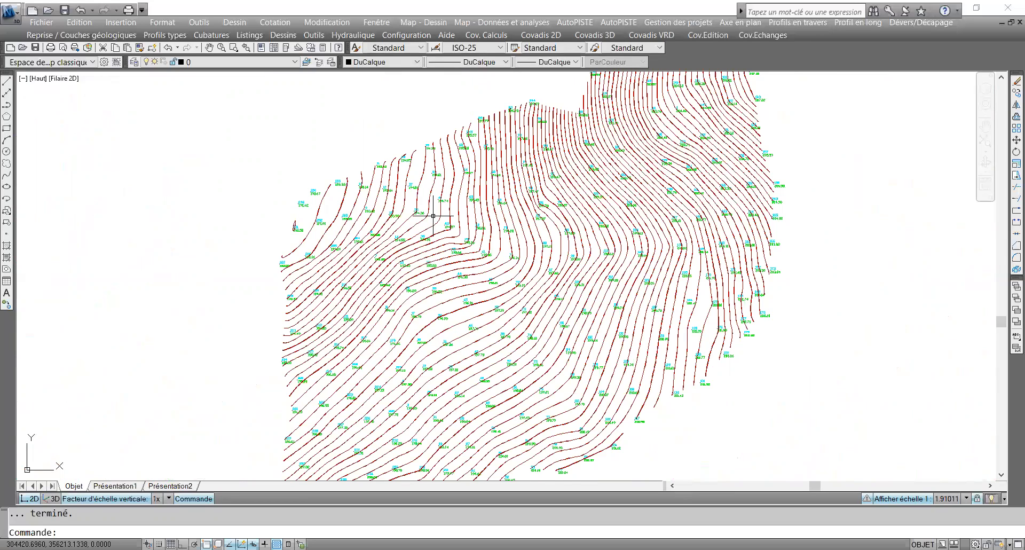
Open the contour labelling settings and examine the available labelling types and the label text options
click(553, 36)
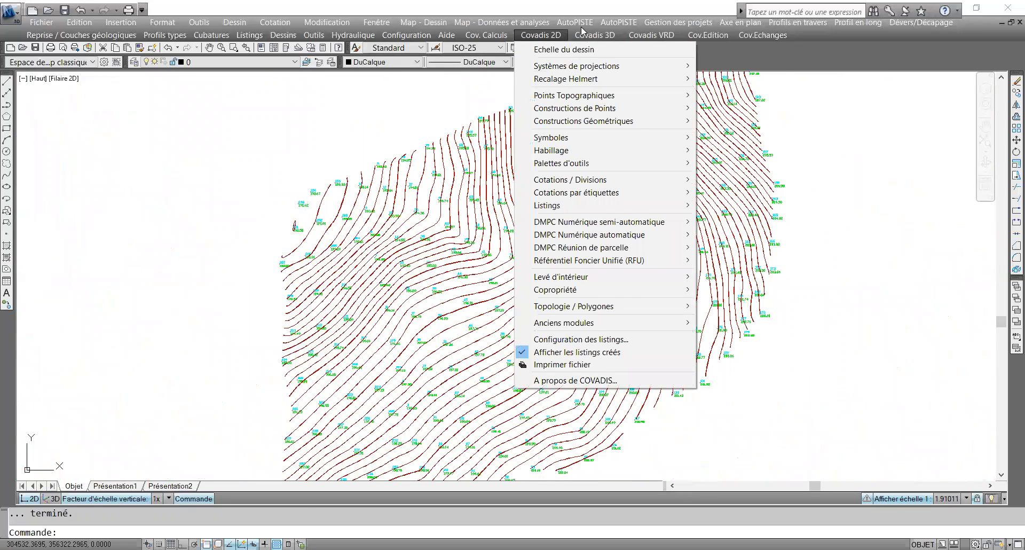
mouse_move(582, 39)
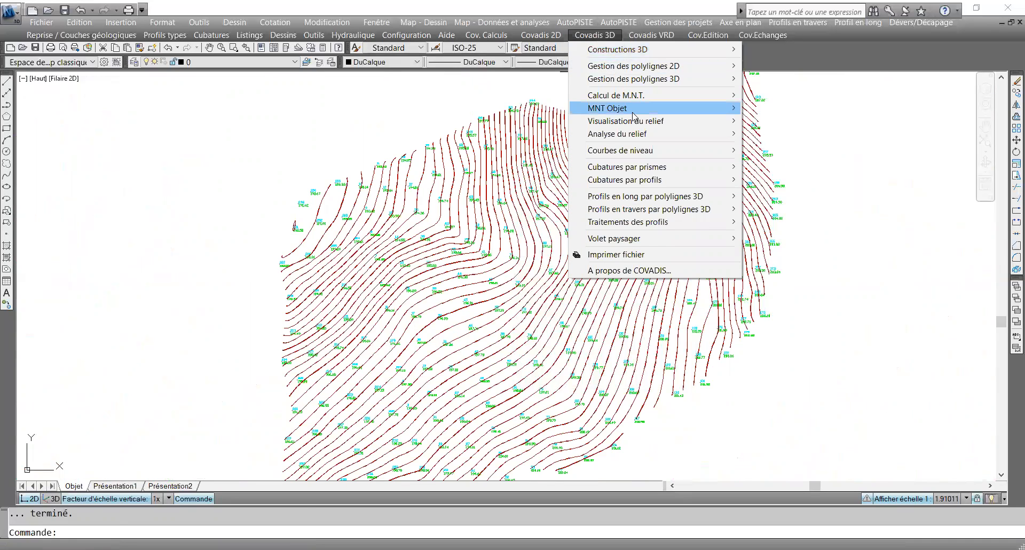
mouse_move(689, 156)
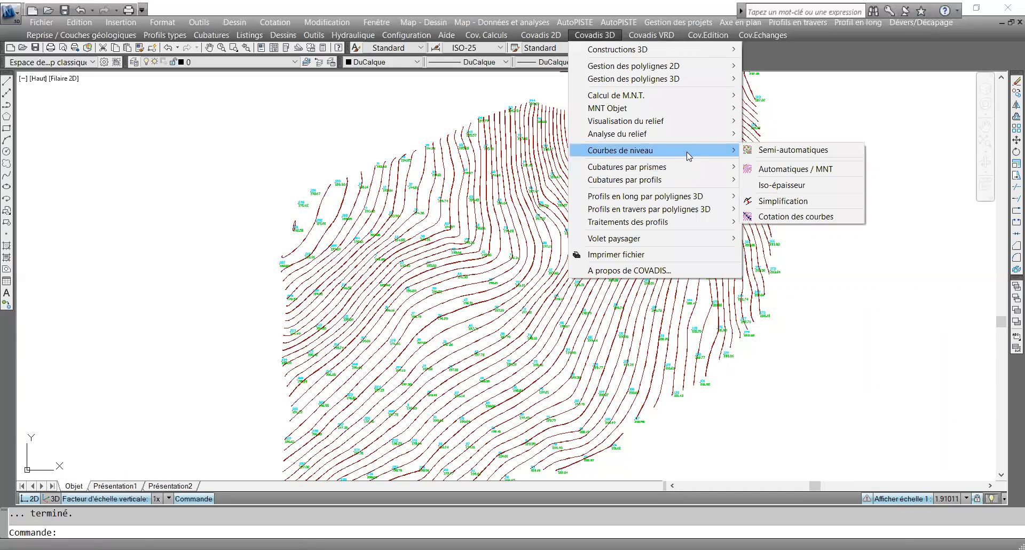
click(786, 218)
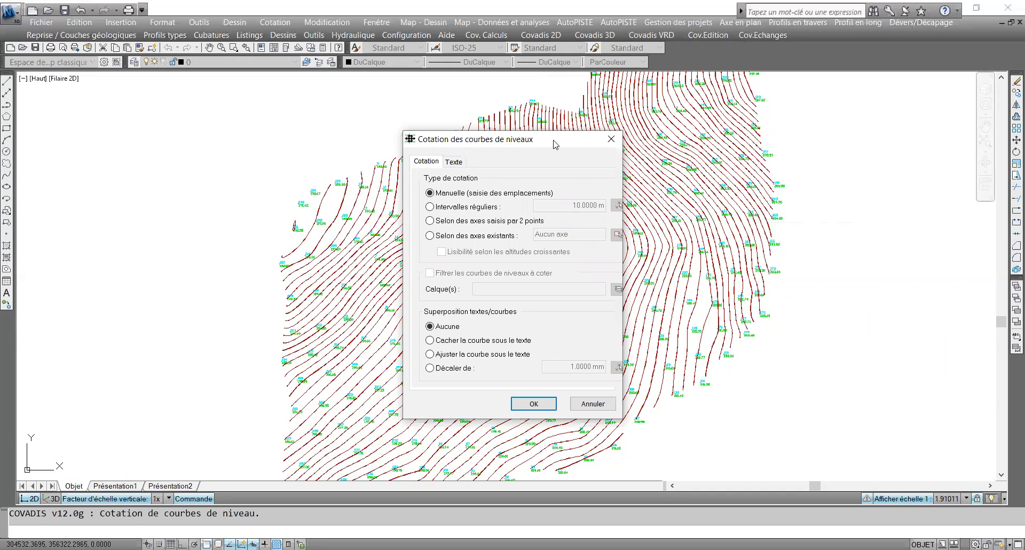
drag(553, 143, 427, 92)
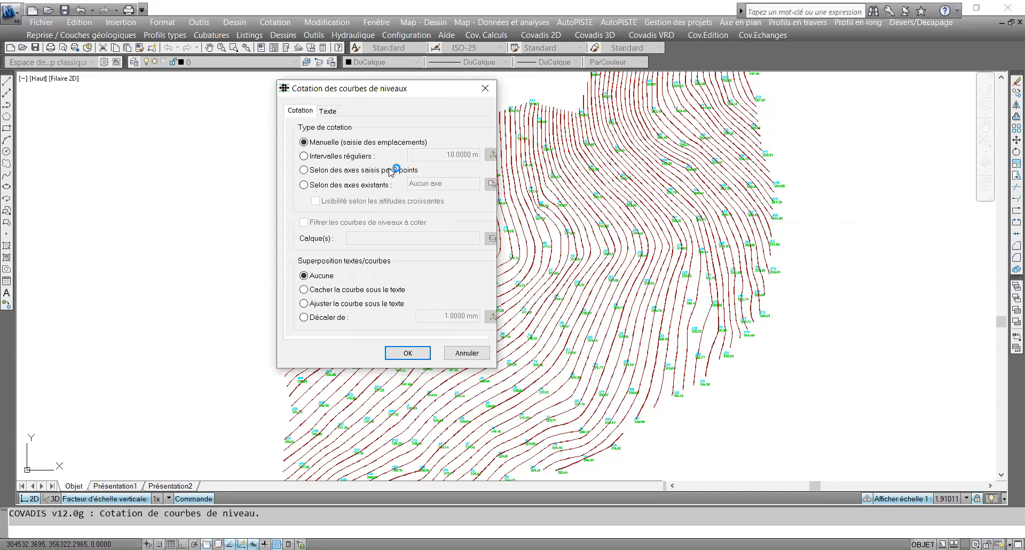
click(309, 156)
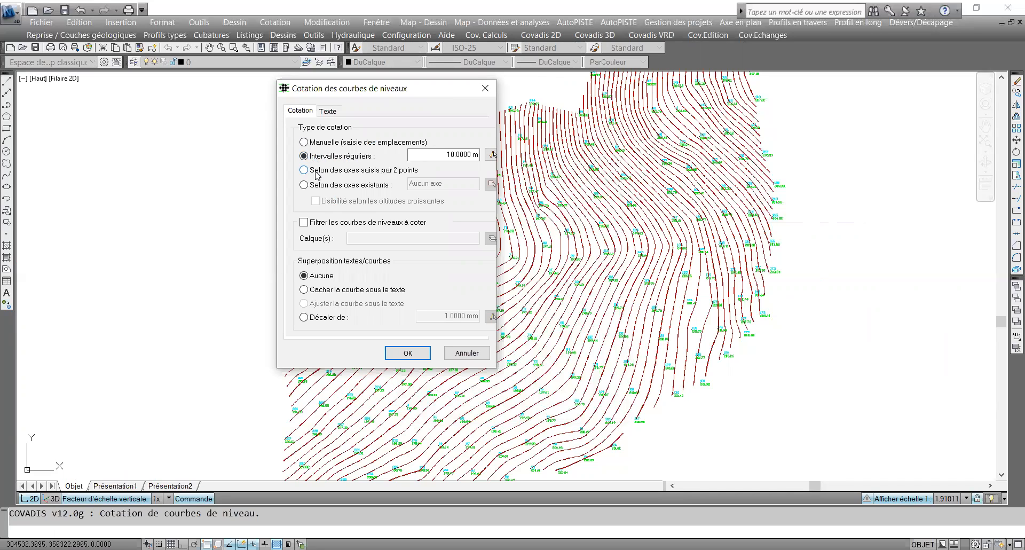
click(310, 172)
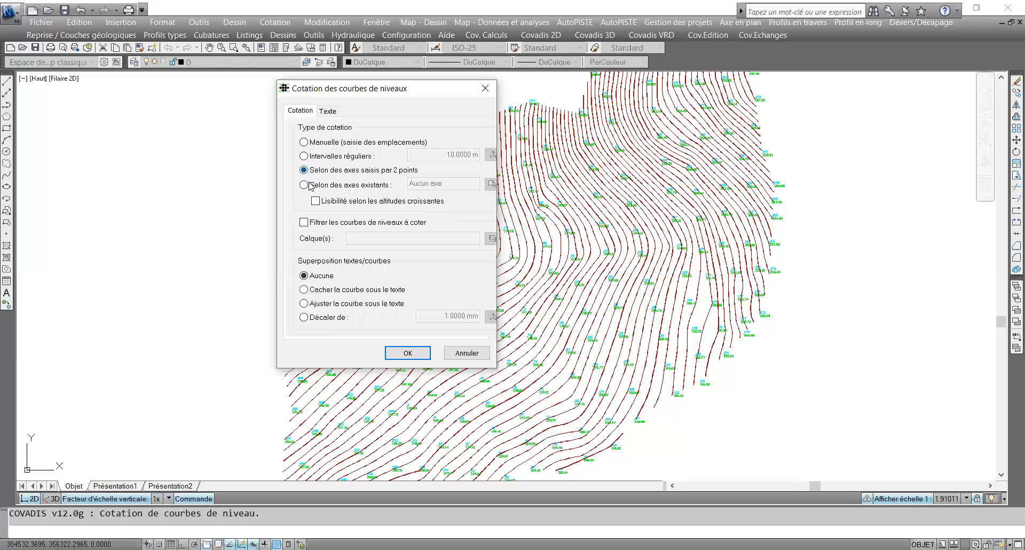
click(306, 186)
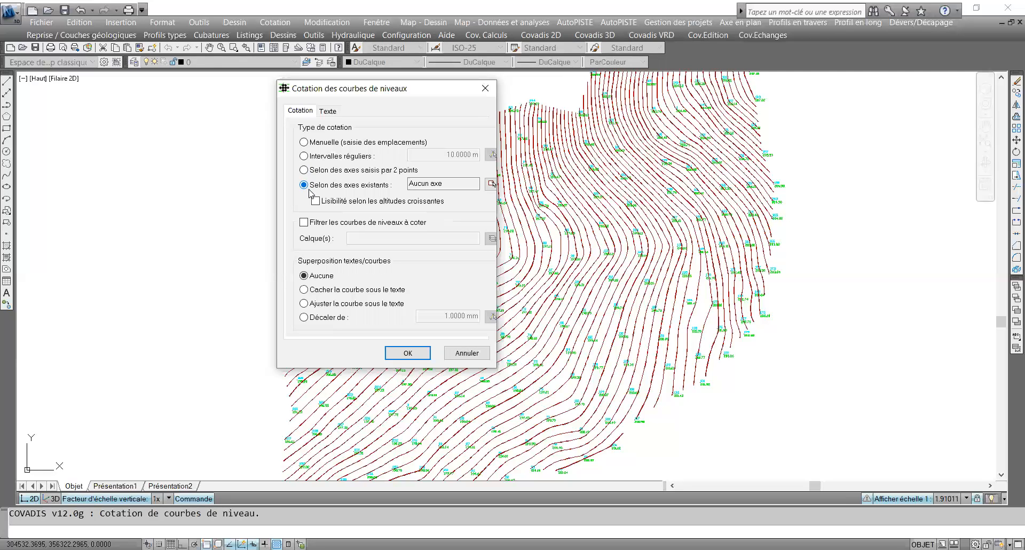
click(328, 111)
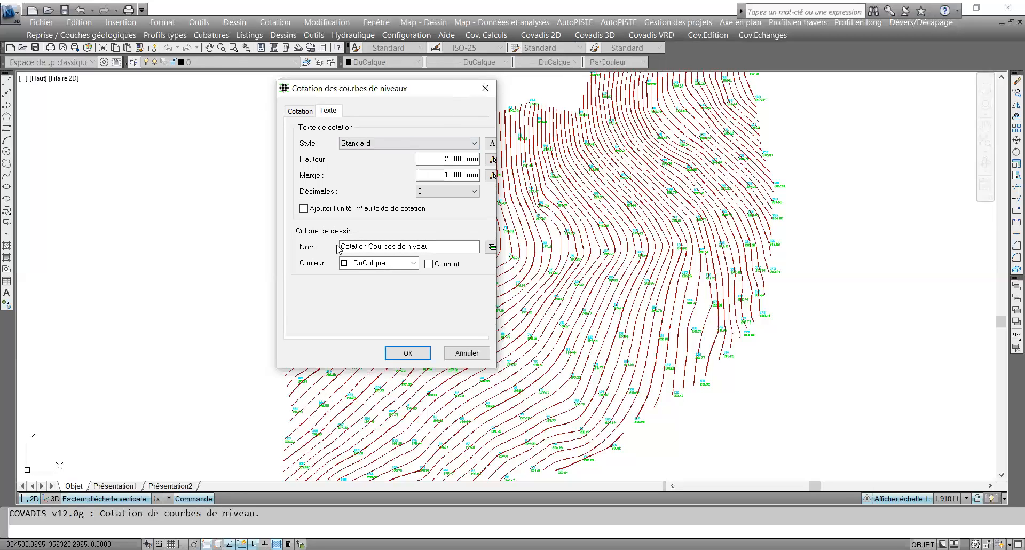
click(301, 112)
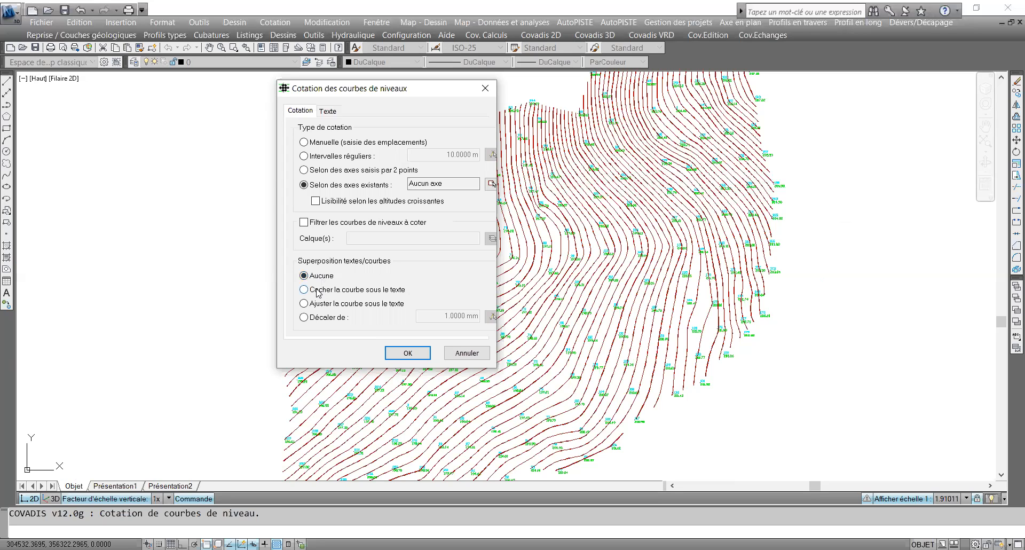
Set the labels to hide the curve beneath the text and follow axes entered by two points, and start labelling
click(317, 290)
click(328, 304)
click(303, 317)
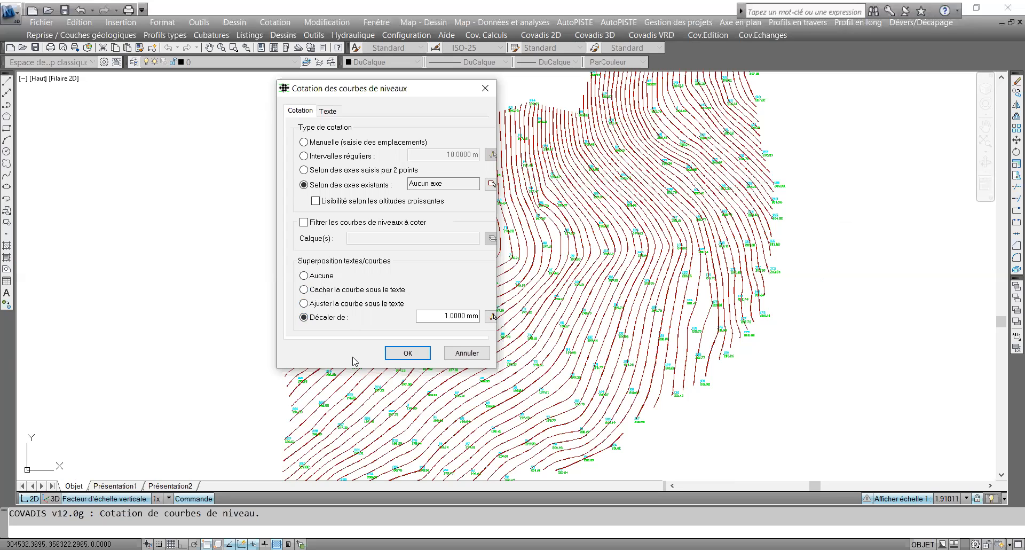
click(304, 291)
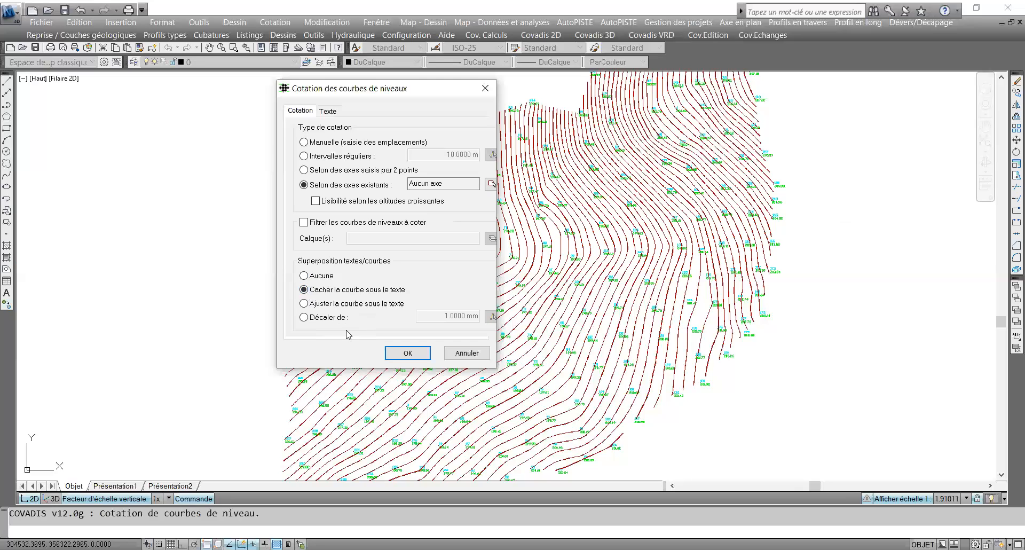
click(330, 170)
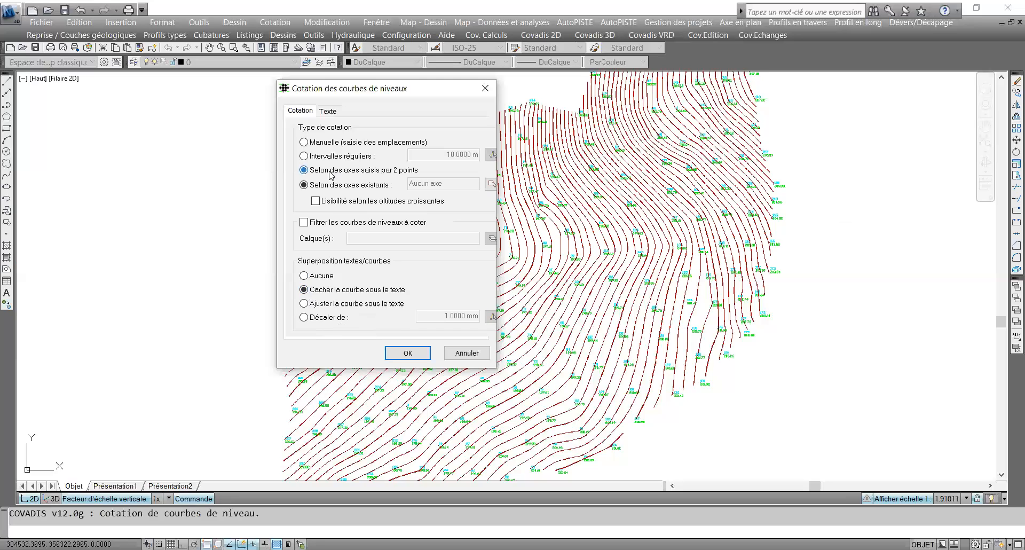
click(407, 353)
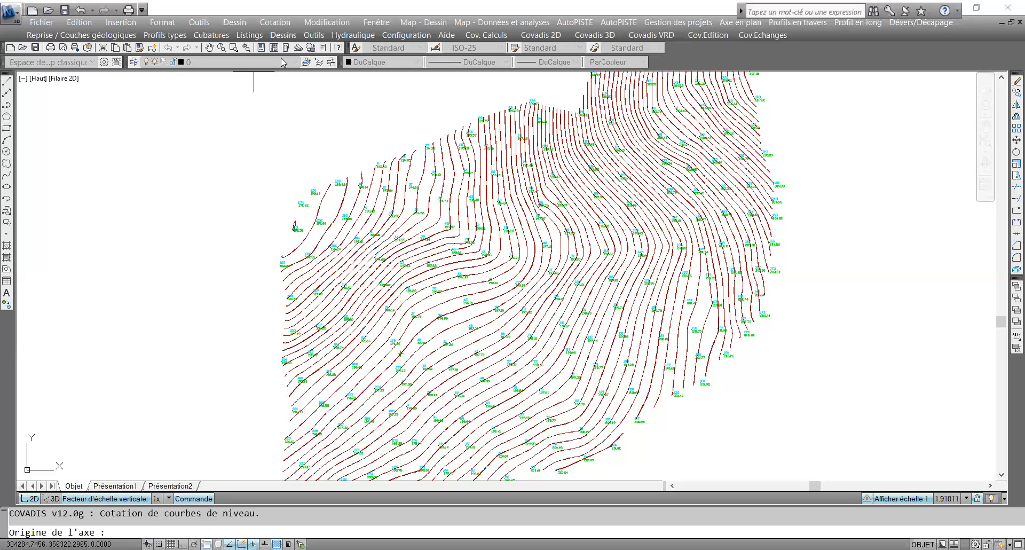
Try labelling all contours along a connected axis across the terrain from the west edge to the east edge, and undo the labels
click(284, 211)
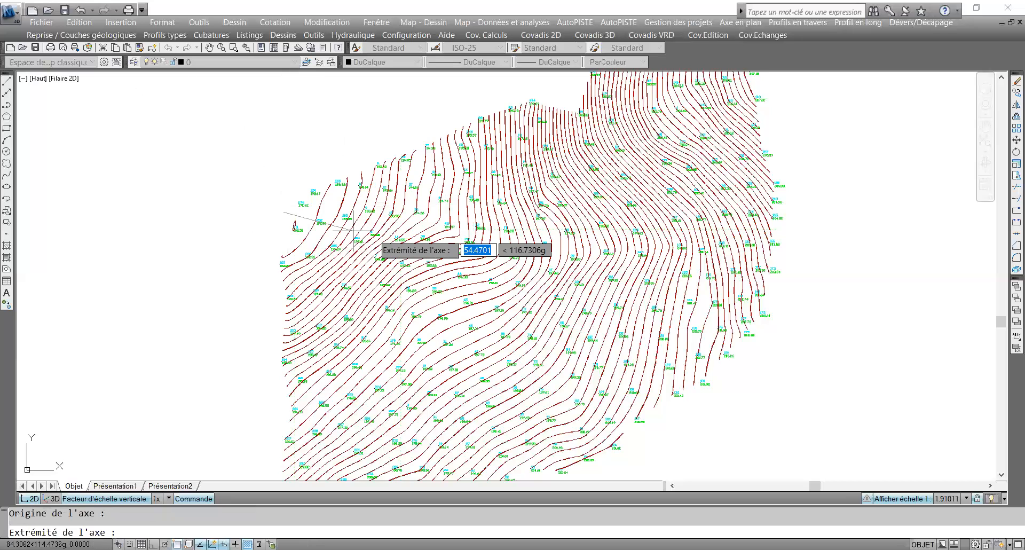
click(510, 250)
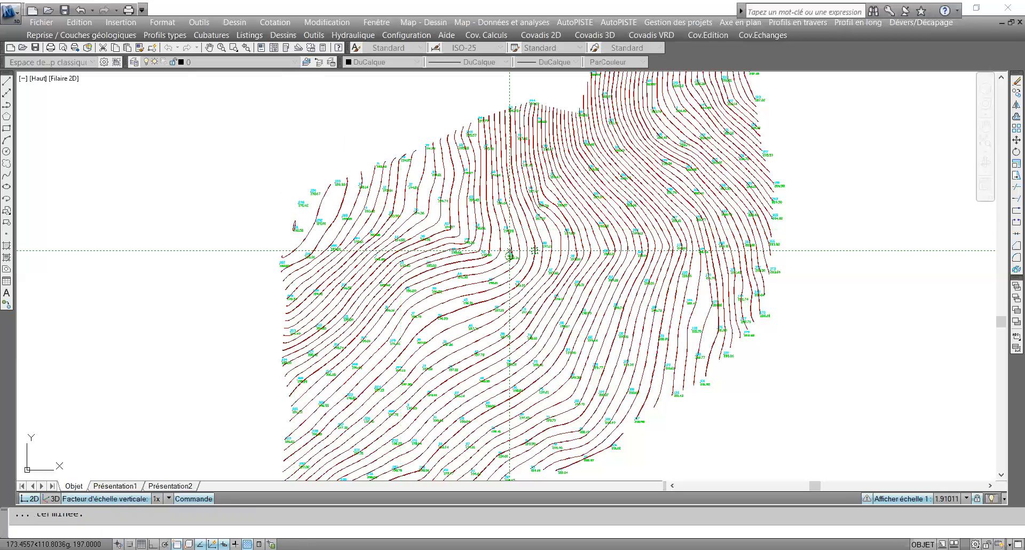
click(716, 265)
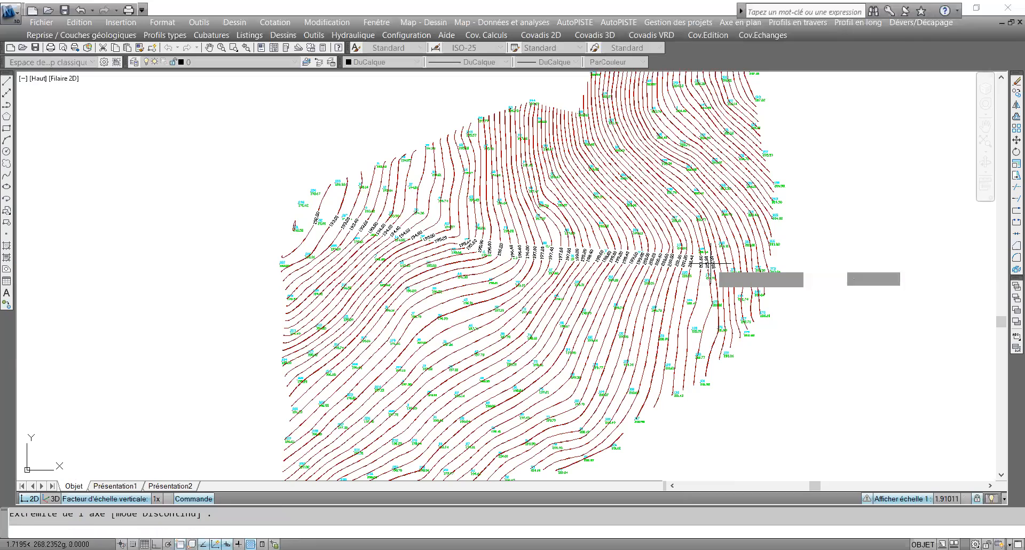
click(778, 174)
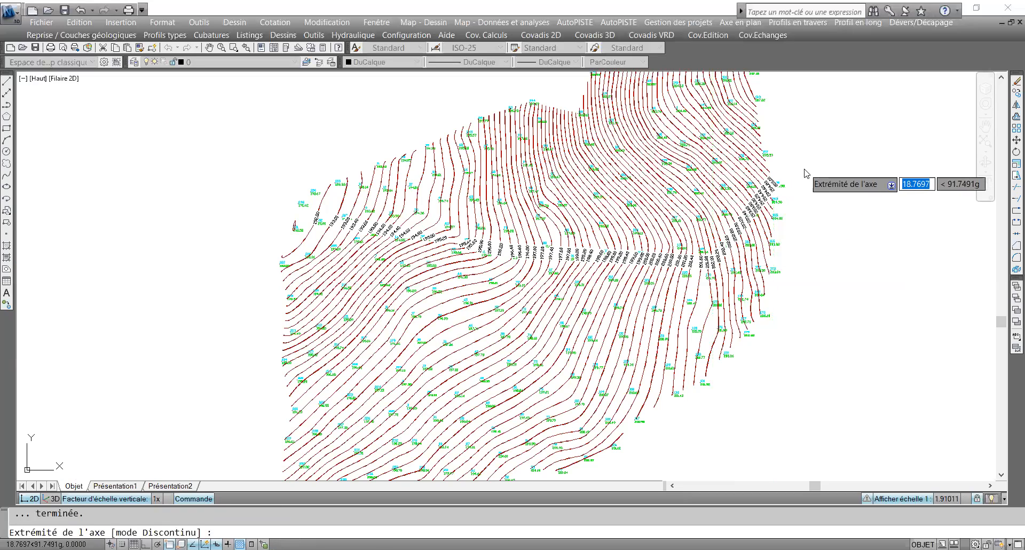
right_click(806, 172)
click(808, 177)
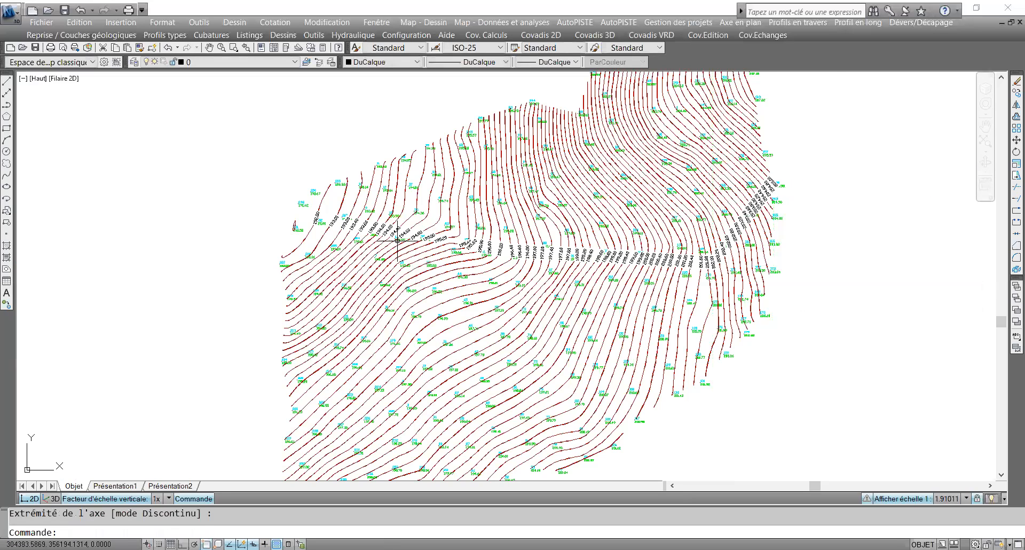
scroll(347, 227, up, 6)
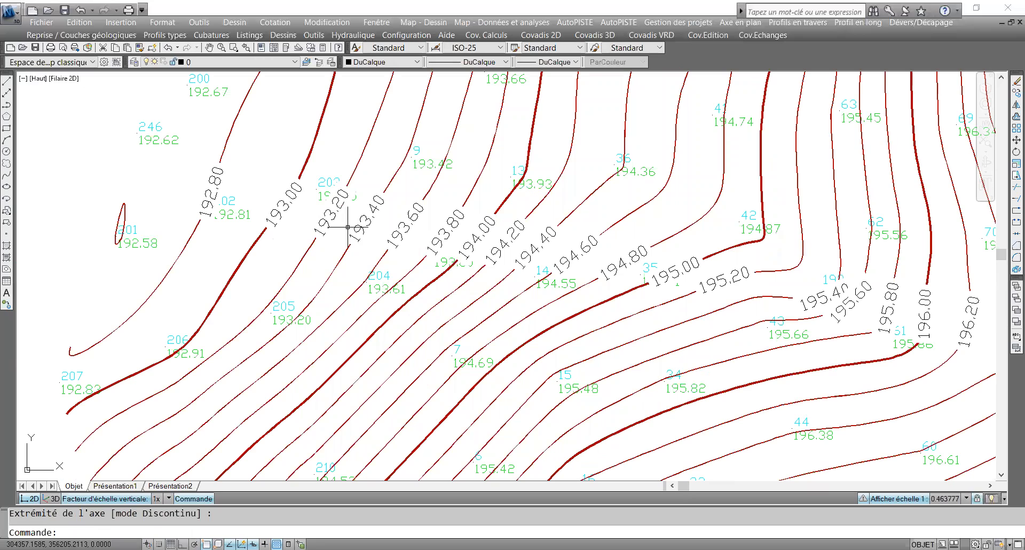
scroll(347, 226, down, 6)
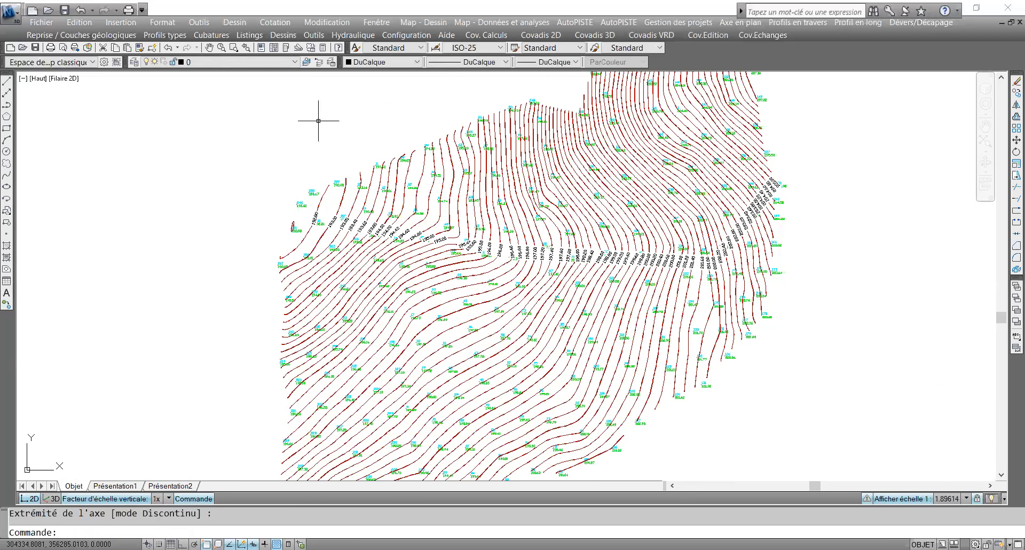
click(168, 48)
click(168, 48)
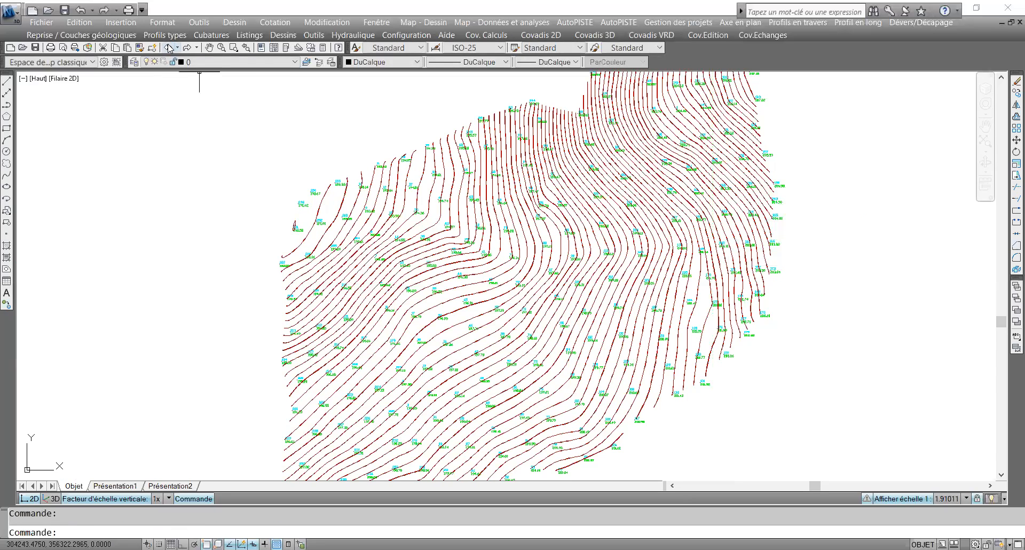
Turn off the CN_01_00 layer to leave only the 1.0 interval contours displayed
click(294, 62)
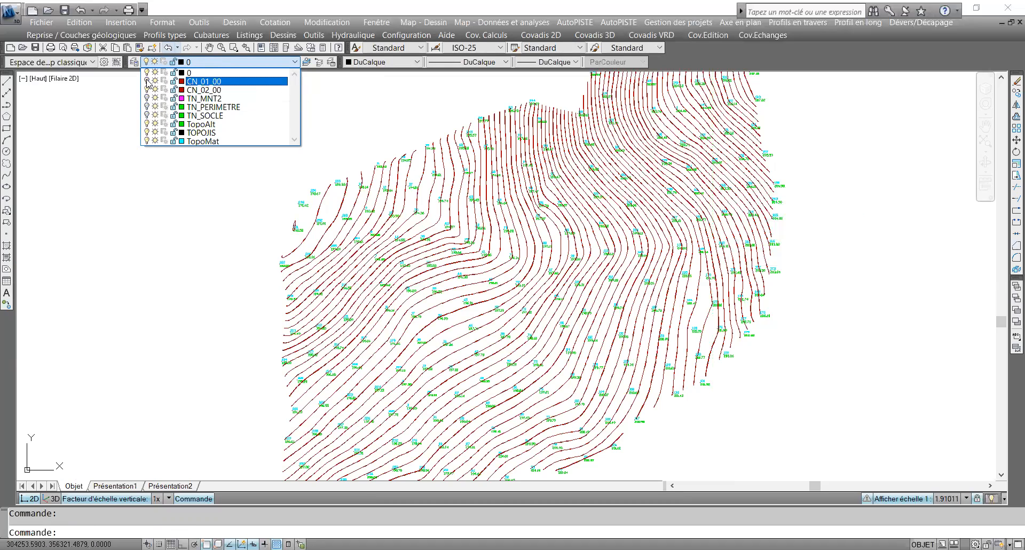
click(164, 204)
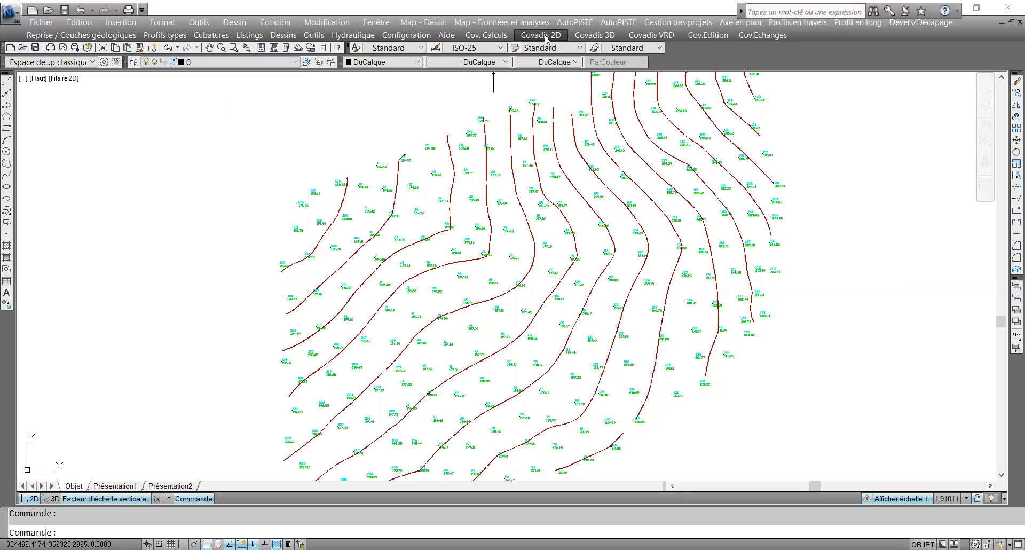
Enable the filter for the contours to label, try to restrict it to layer CN_02_00, and start labelling along two-point axes
click(595, 35)
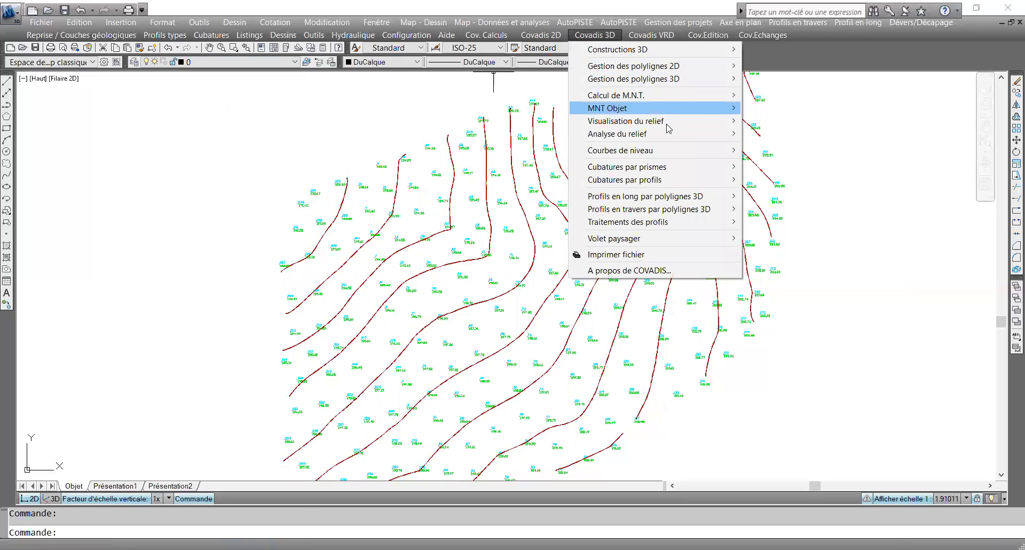
mouse_move(673, 152)
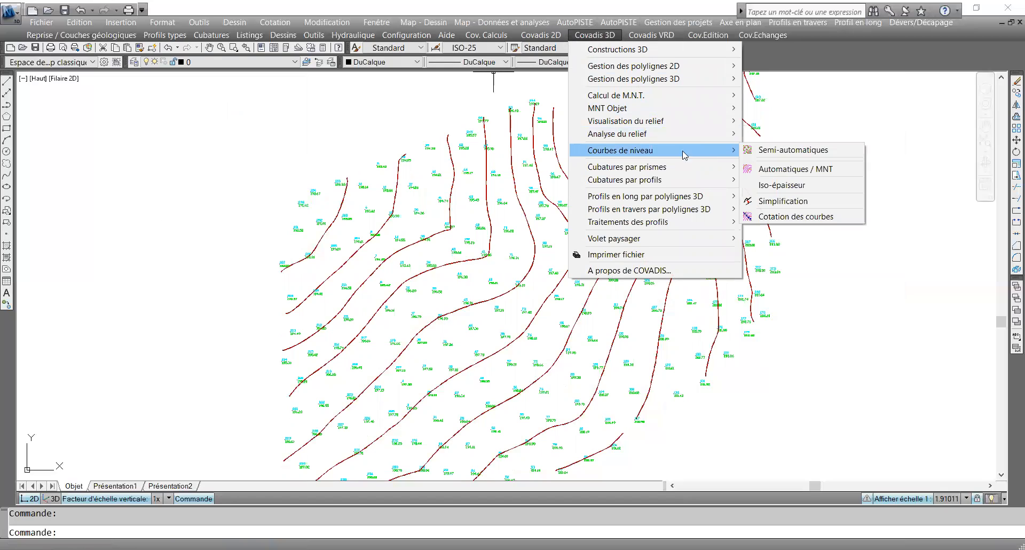
click(784, 216)
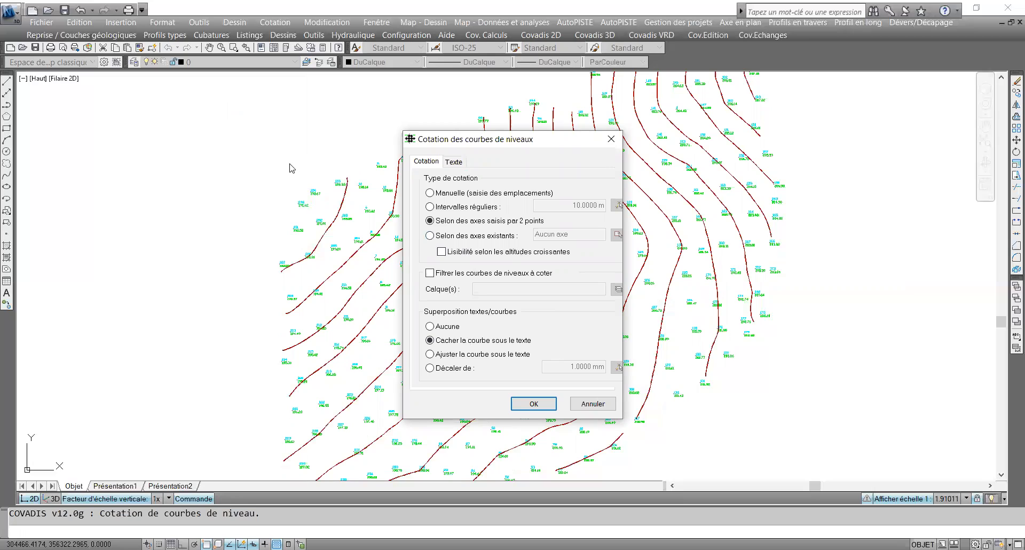
click(430, 273)
click(617, 289)
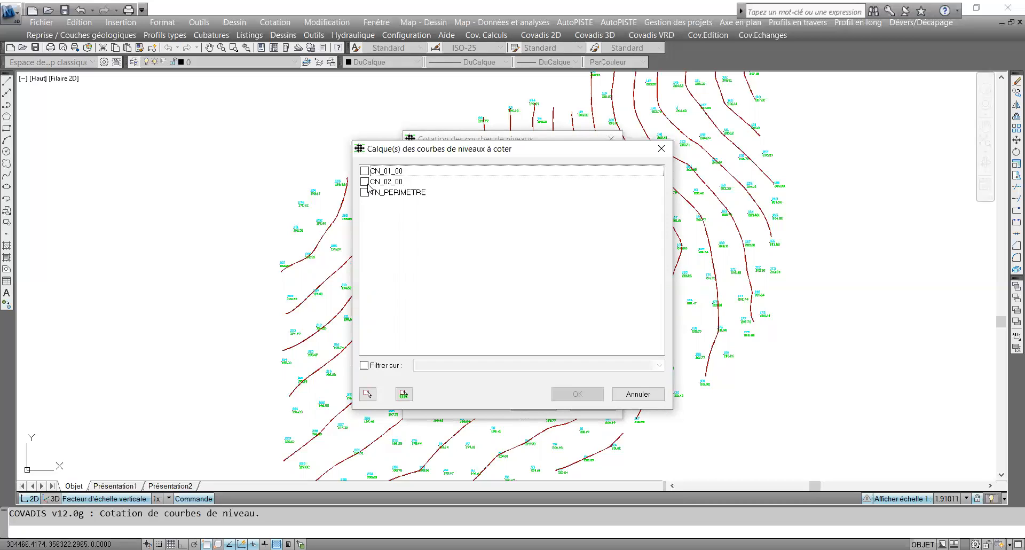
click(365, 184)
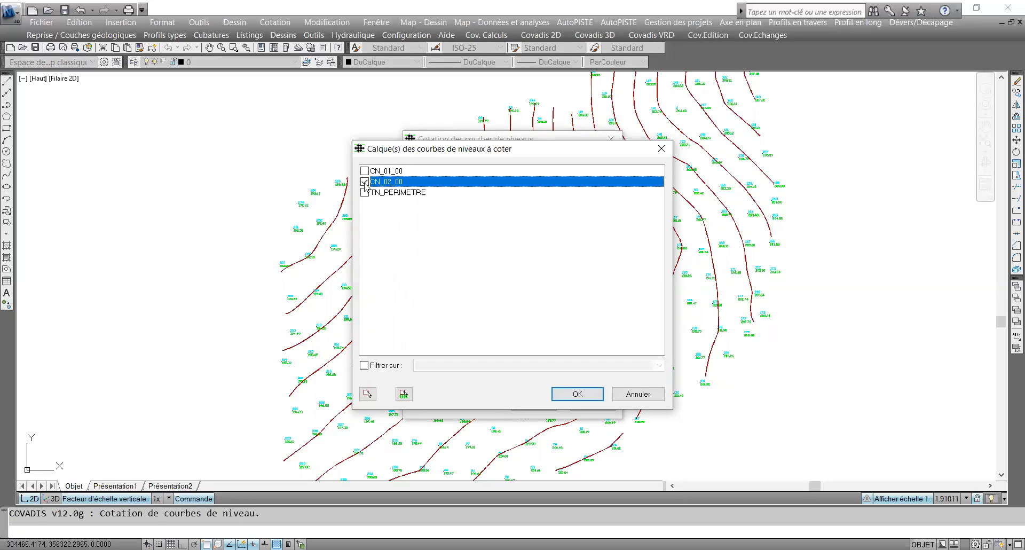
click(365, 182)
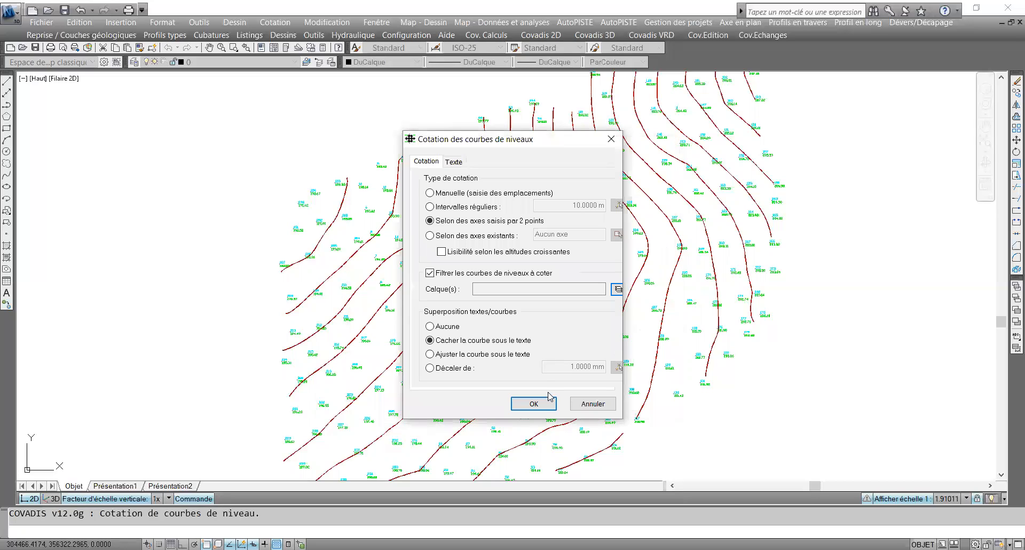
click(533, 403)
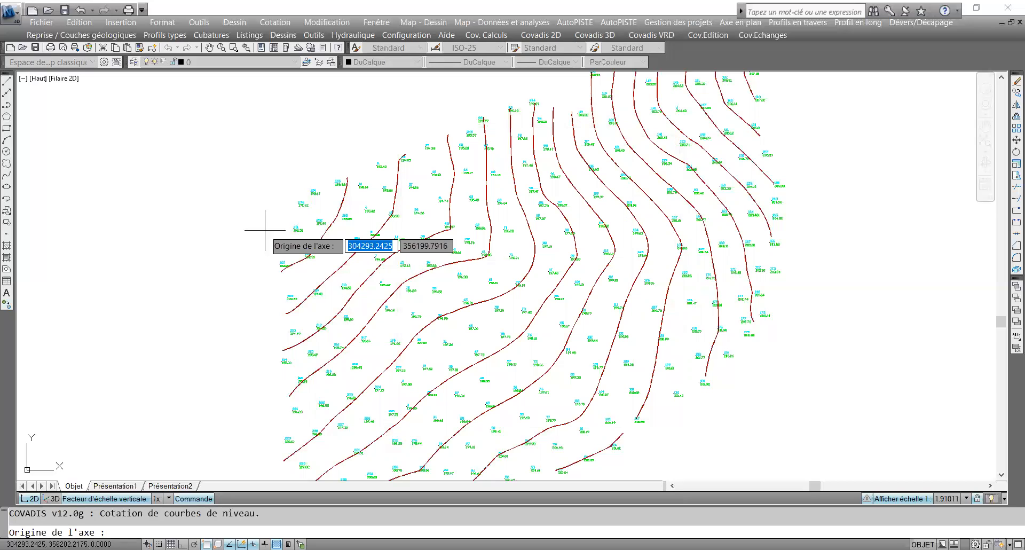
Try labelling the filtered contours along separate two-point axes across the terrain's western, central and northeastern parts
click(283, 212)
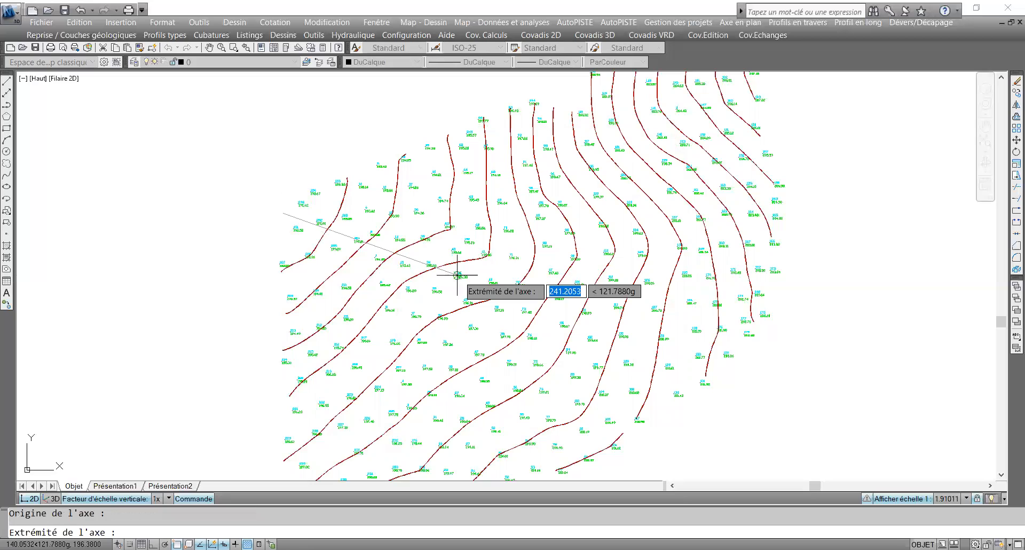
click(567, 255)
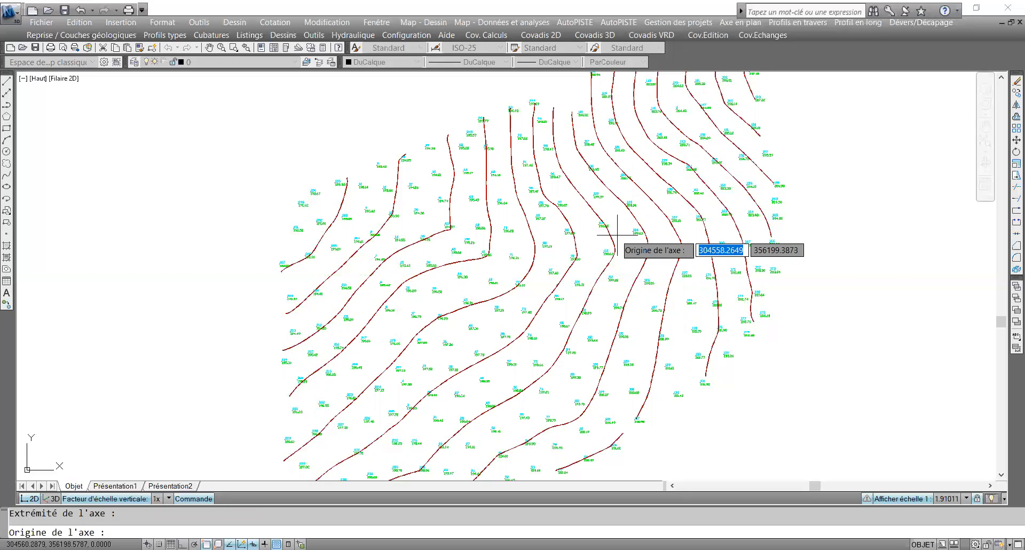
click(634, 236)
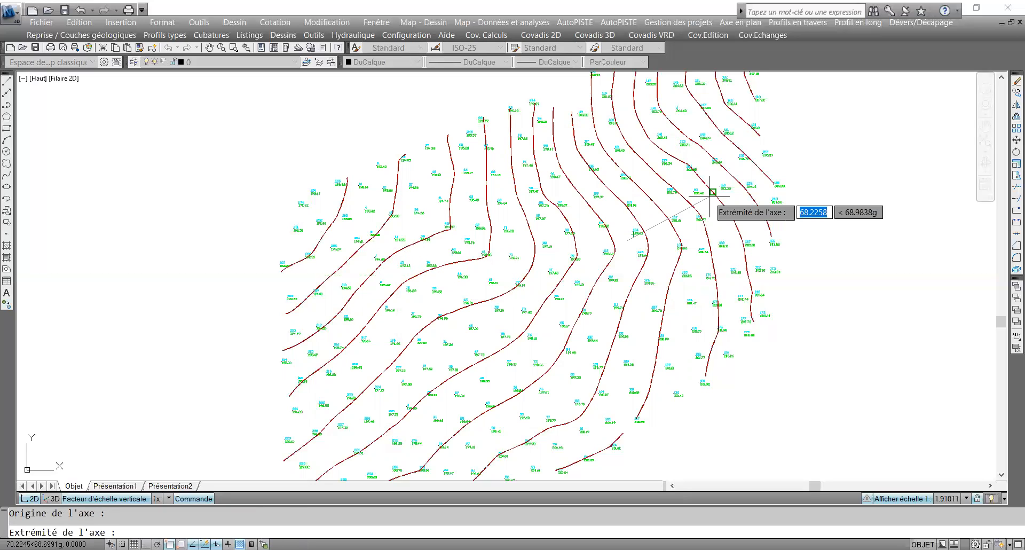
click(655, 123)
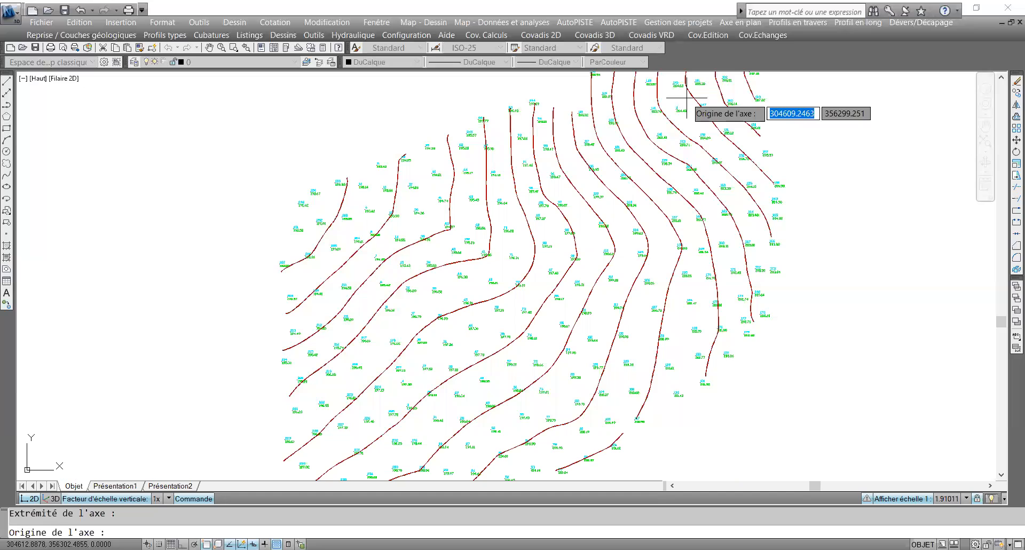
scroll(694, 88, down, 6)
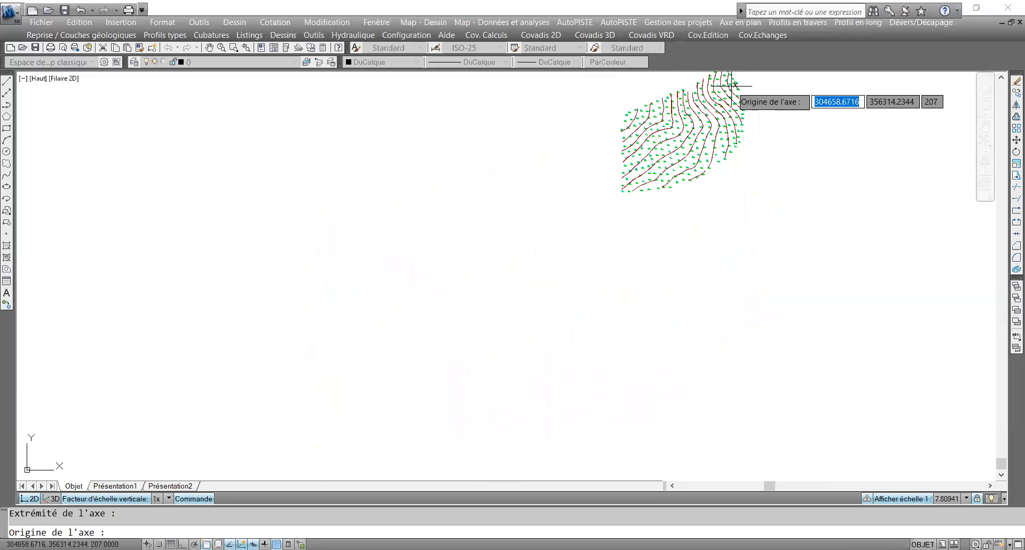
click(752, 83)
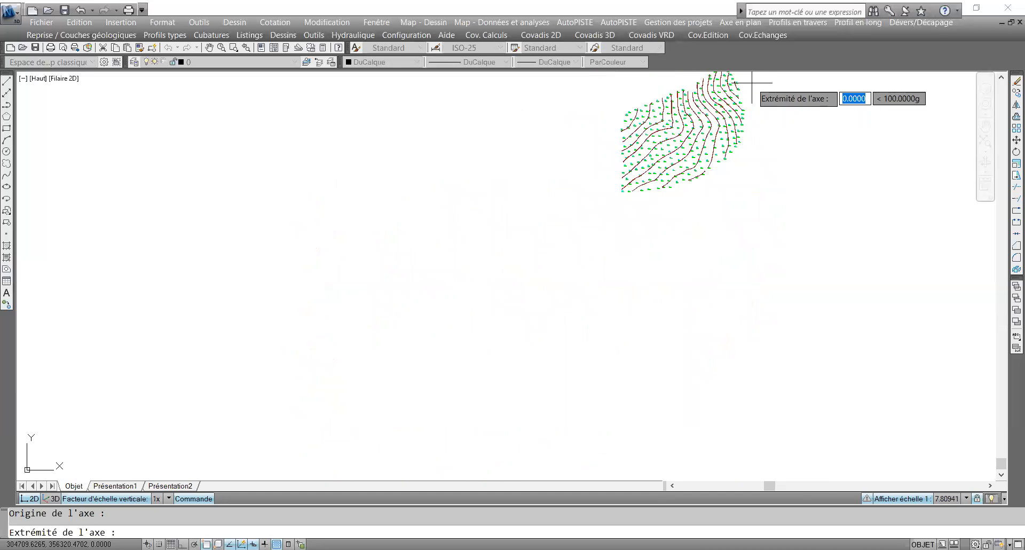
click(753, 82)
scroll(640, 117, up, 8)
scroll(645, 114, down, 7)
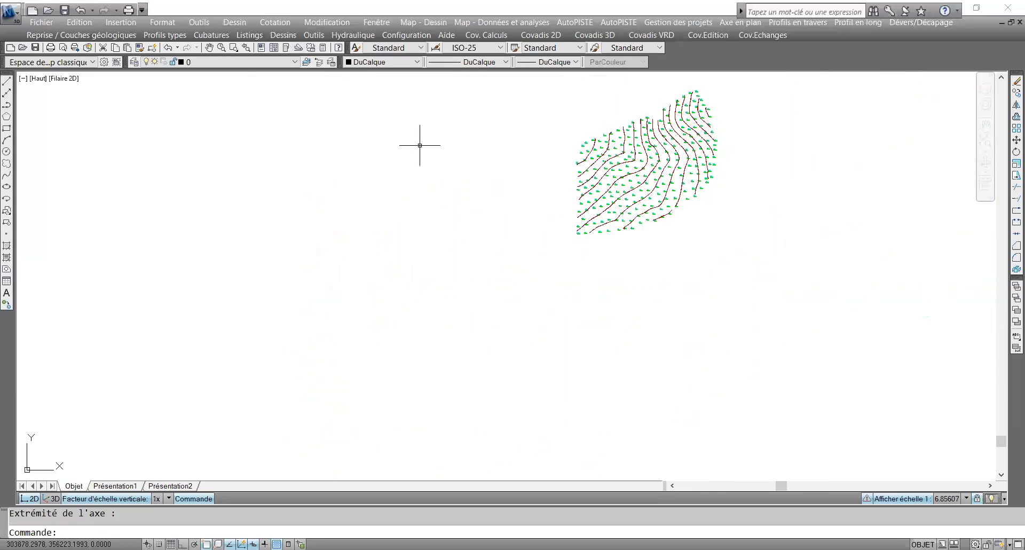
Restart contour labelling along axes entered by two points, with no layer filter and the curve hidden beneath the text
click(234, 49)
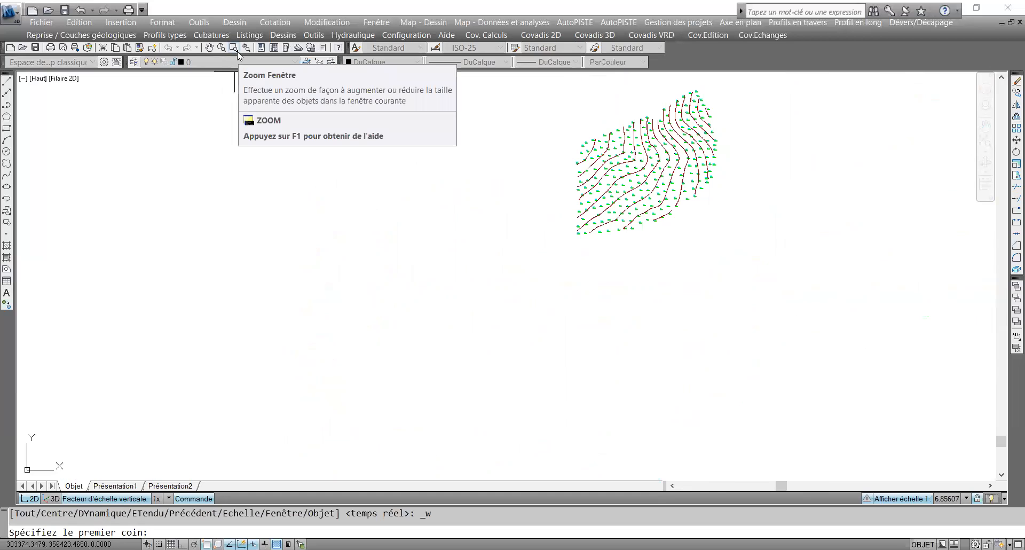
key(Escape)
click(237, 52)
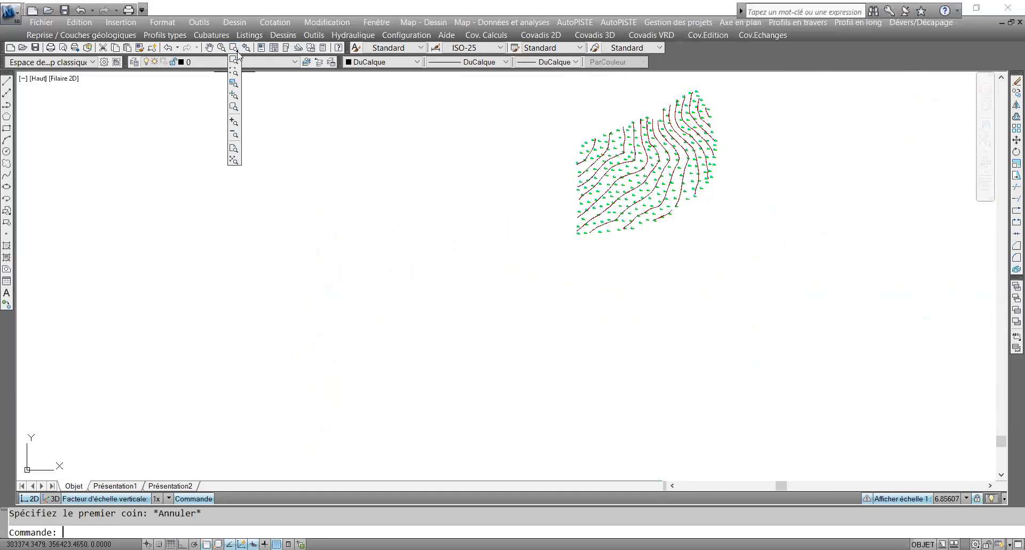
click(233, 160)
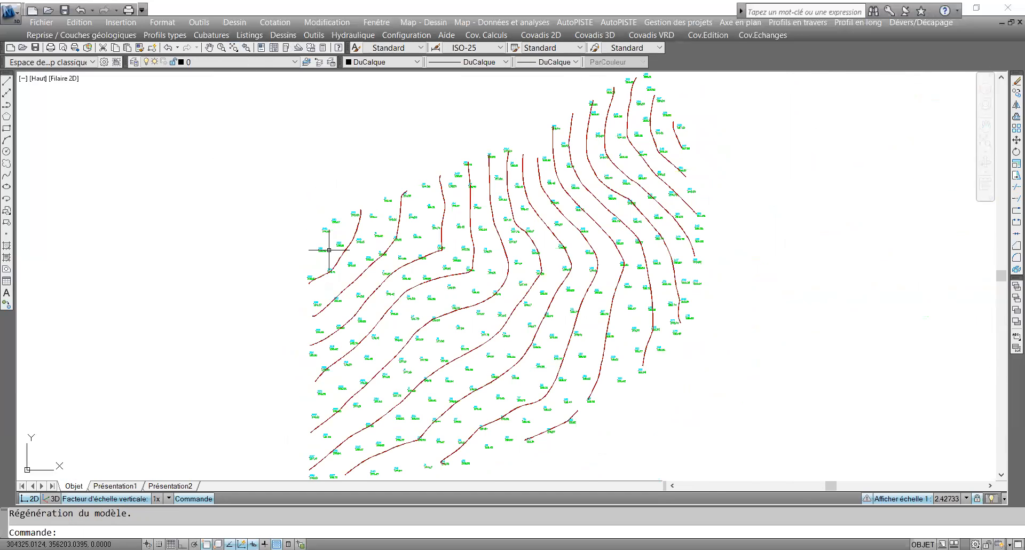
scroll(329, 249, up, 3)
scroll(329, 250, down, 2)
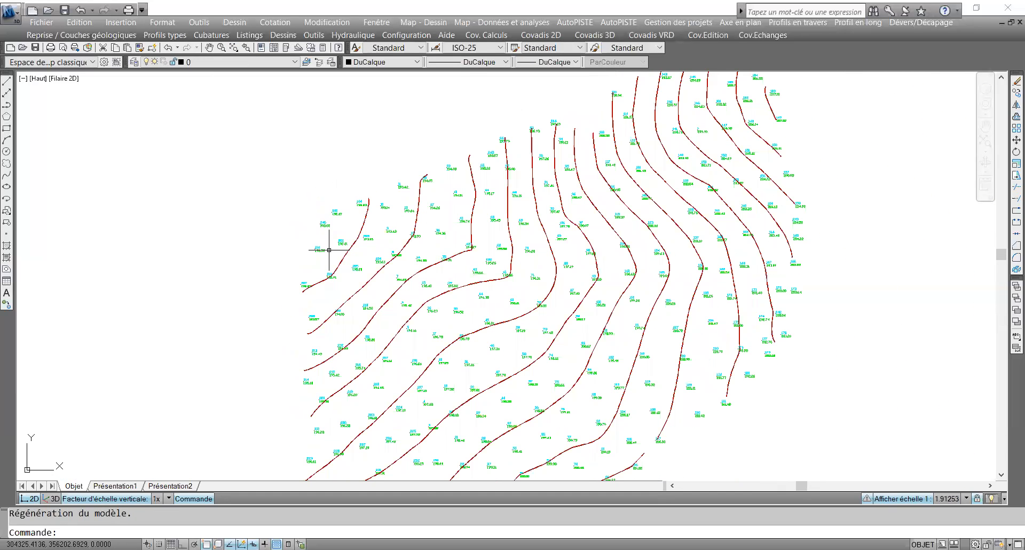
scroll(328, 249, down, 2)
click(594, 35)
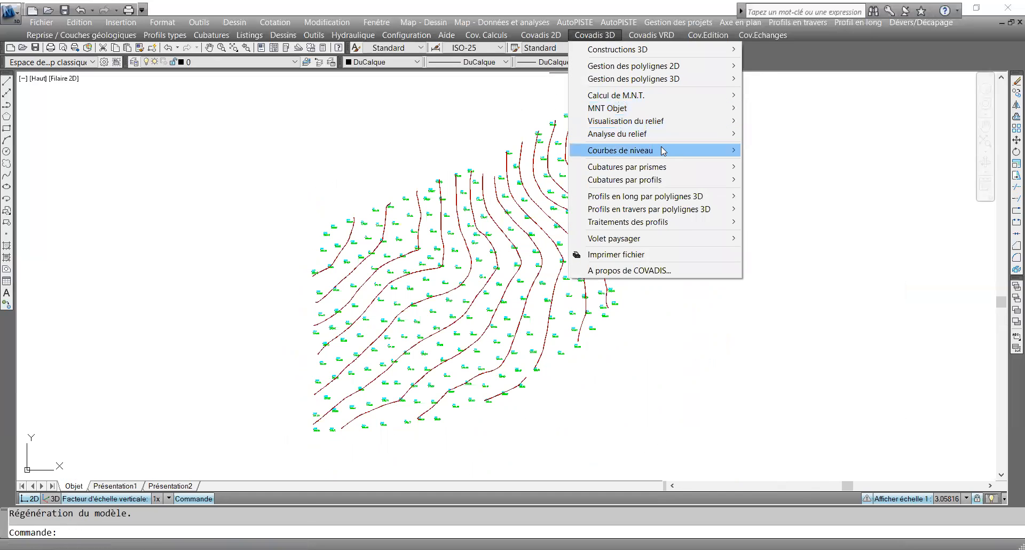
mouse_move(726, 150)
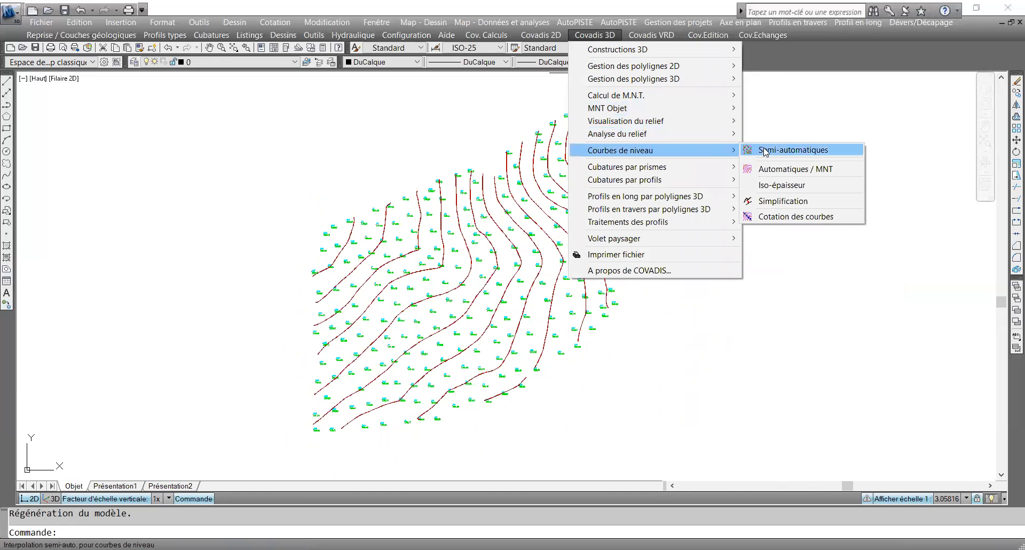
click(796, 216)
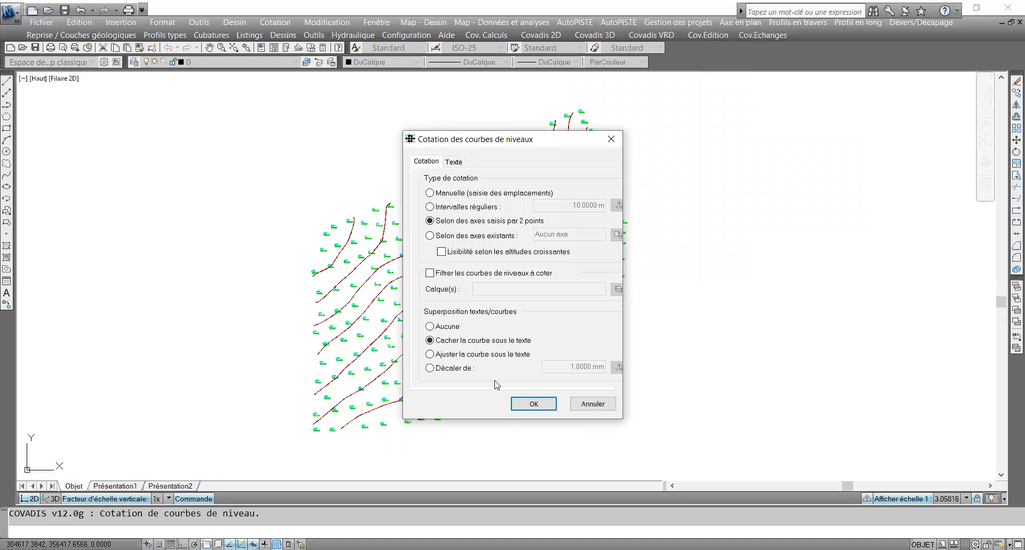
click(534, 403)
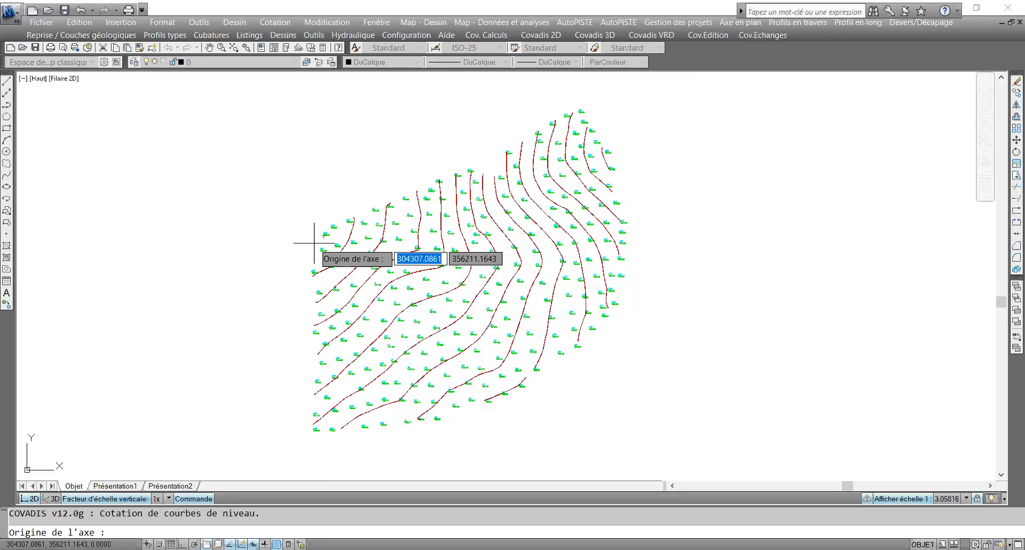
Start the label axis at the terrain's west edge, switch off the endpoint snap and disable object snapping
click(314, 243)
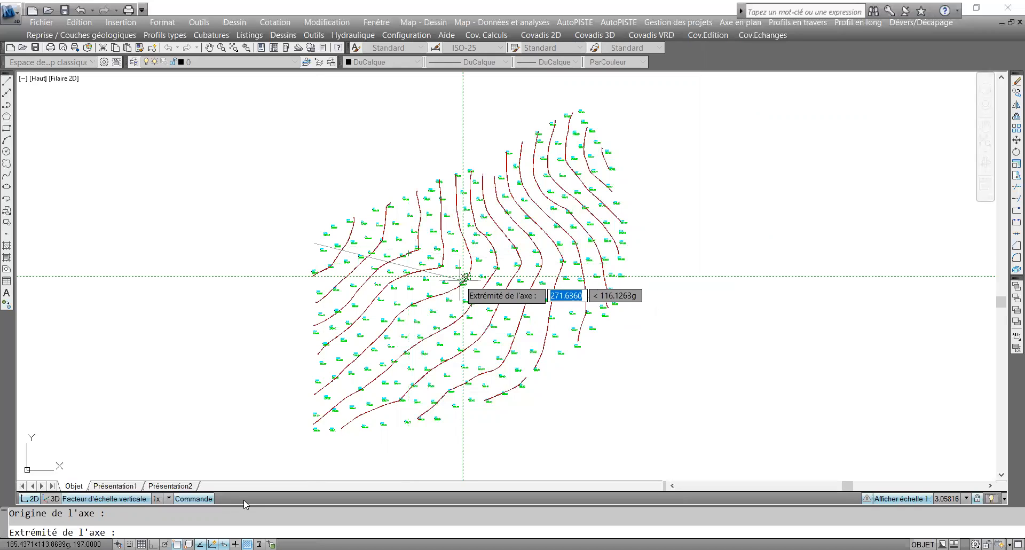
right_click(177, 544)
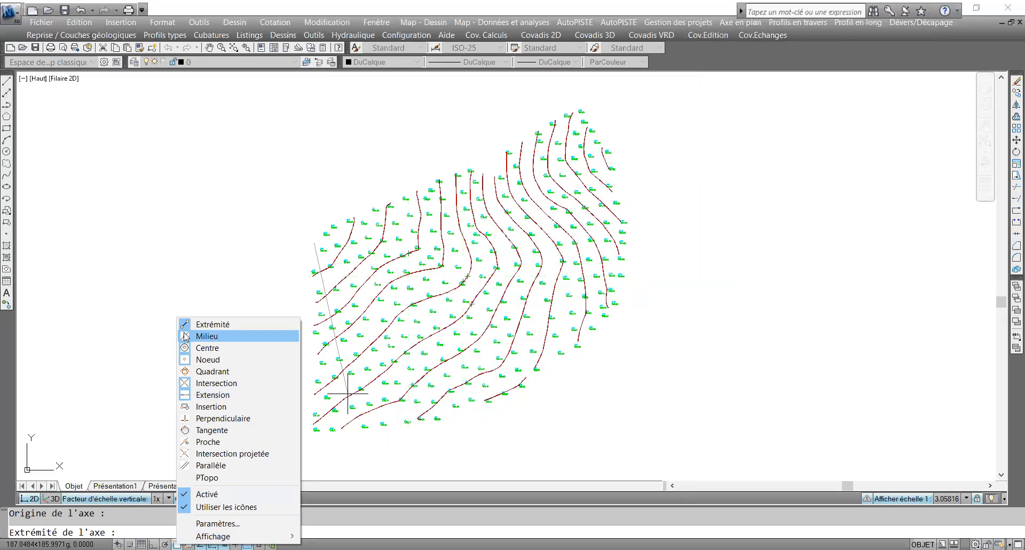
click(213, 324)
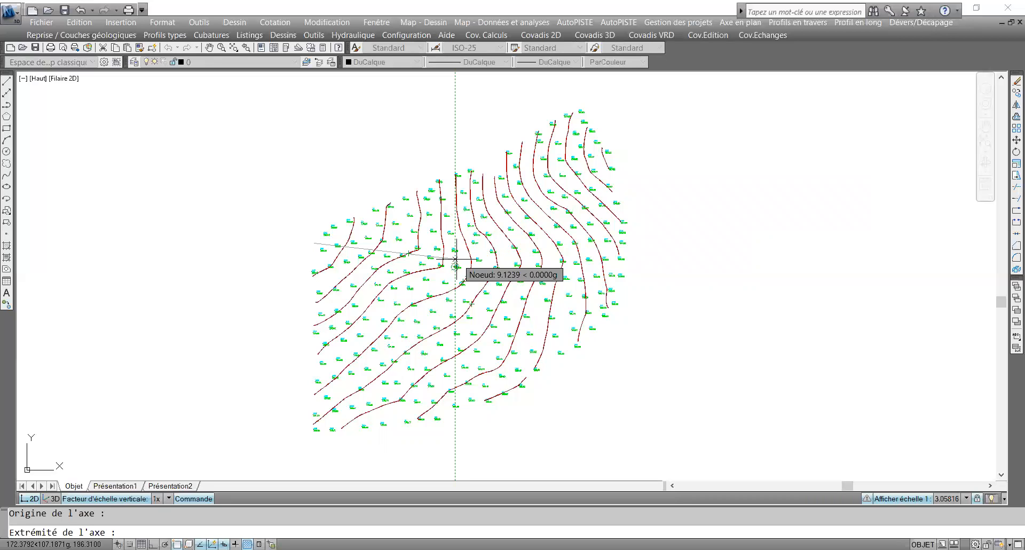
key(F3)
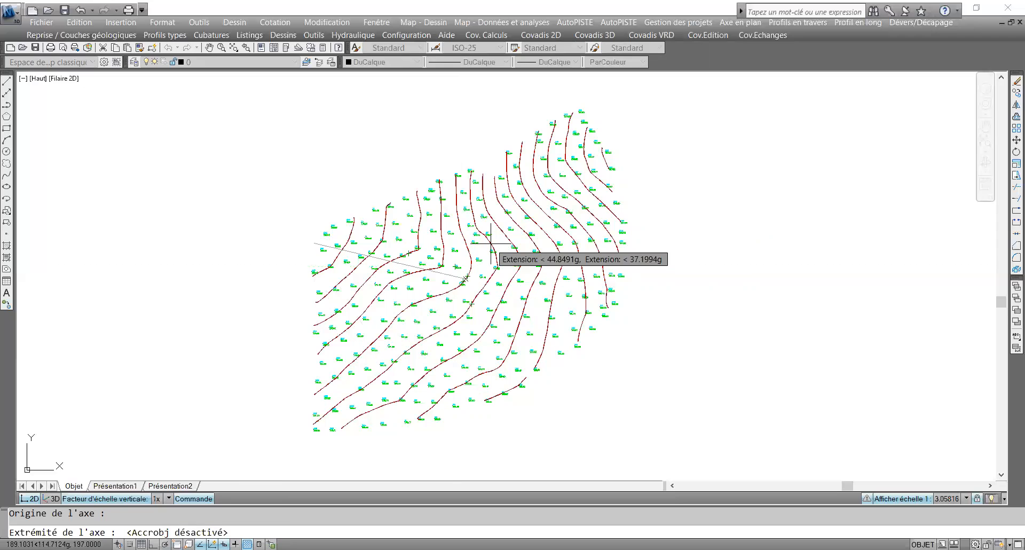
Label the main contours along connected axis segments through the terrain's middle to its northeast edge, and finish labelling
click(463, 260)
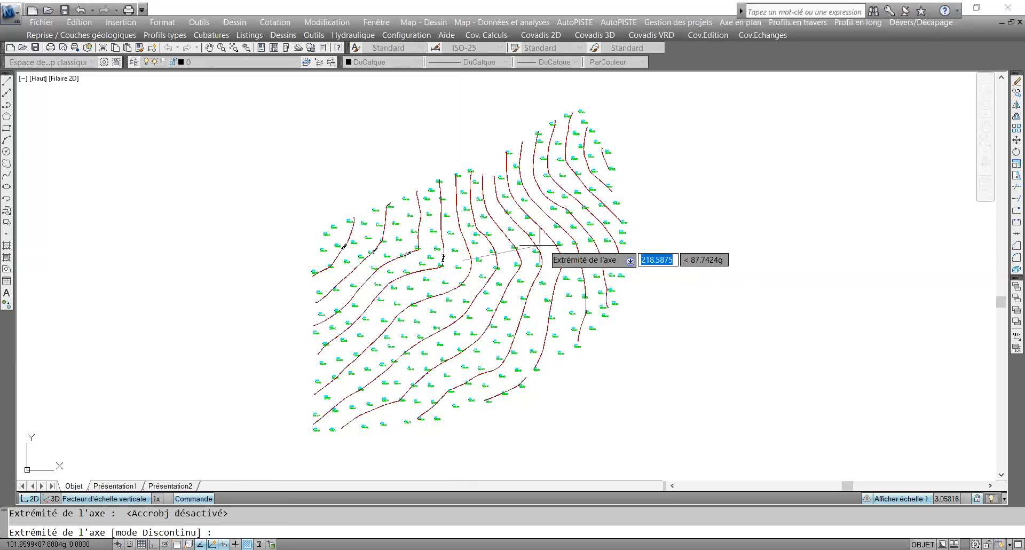
click(555, 237)
click(558, 171)
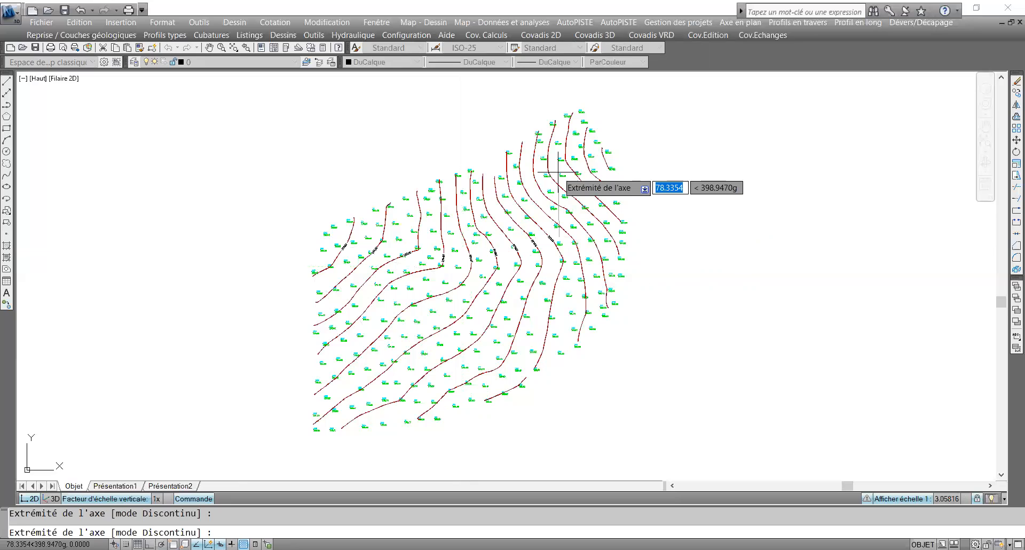
click(625, 157)
right_click(625, 157)
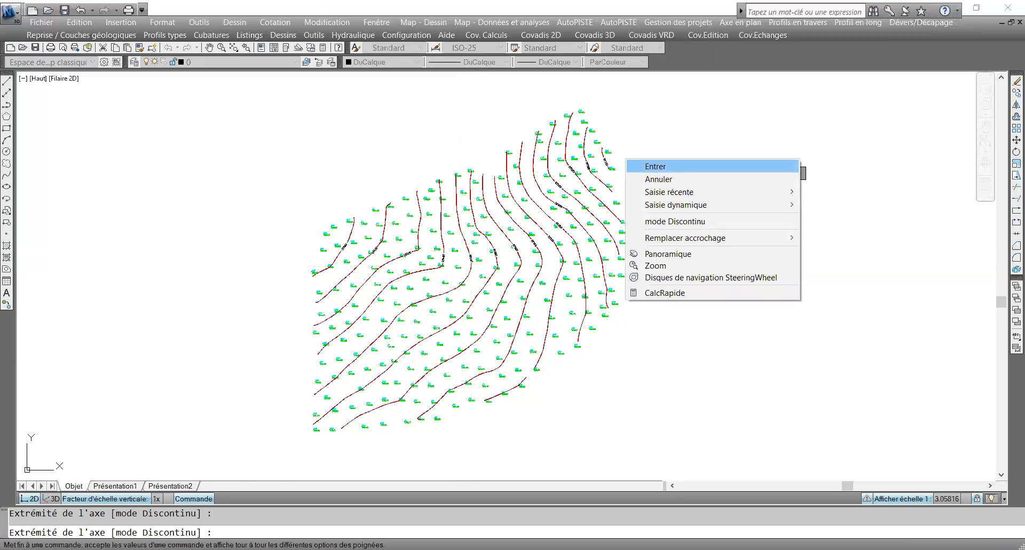
click(655, 166)
scroll(336, 235, up, 5)
scroll(347, 248, up, 5)
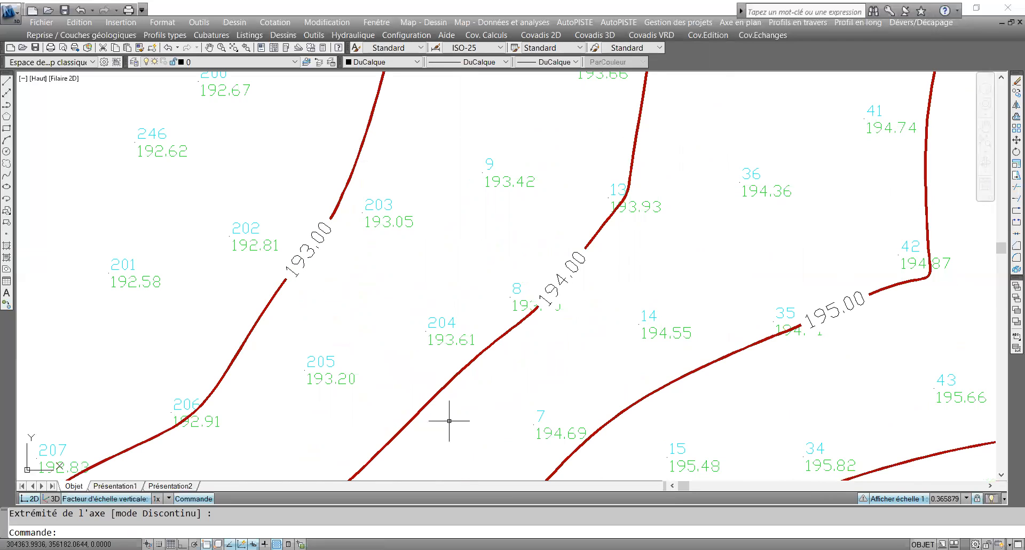
scroll(449, 419, down, 8)
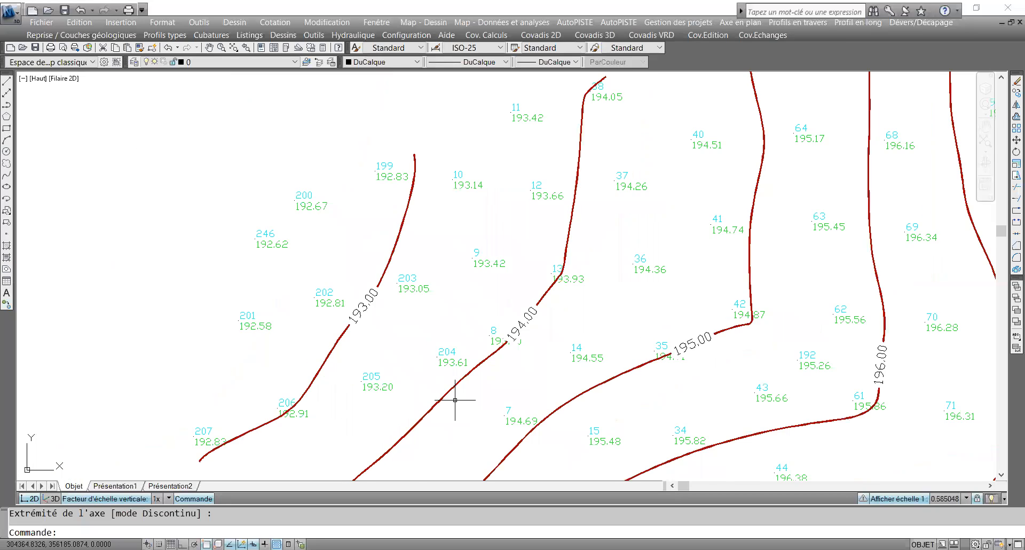